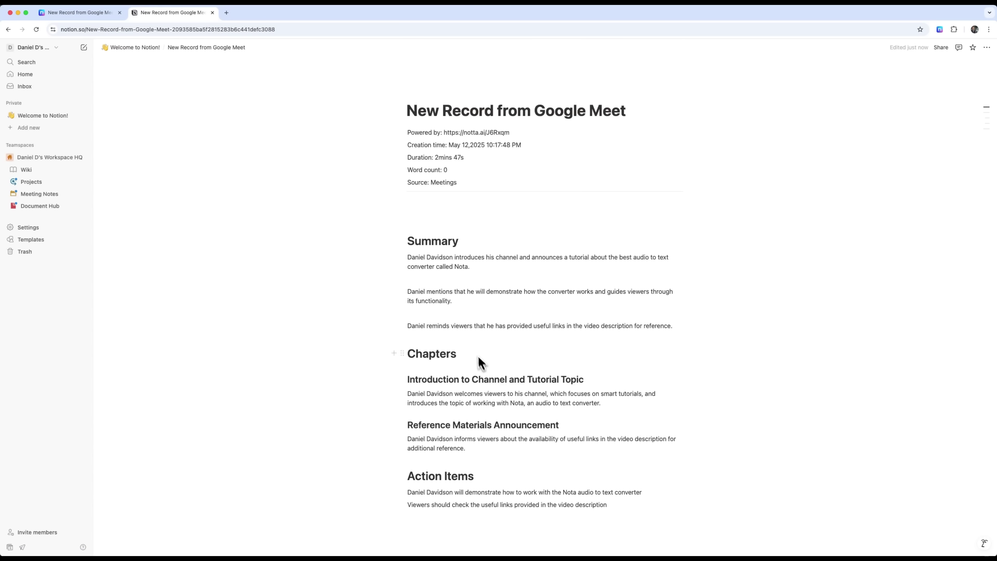
Step: Open Notta's Upload & transcribe card, then go to the Notta extension's Chrome Web Store tab
{"action": "scroll", "coordinate": [479, 357], "scroll_direction": "down", "scroll_amount": 5}
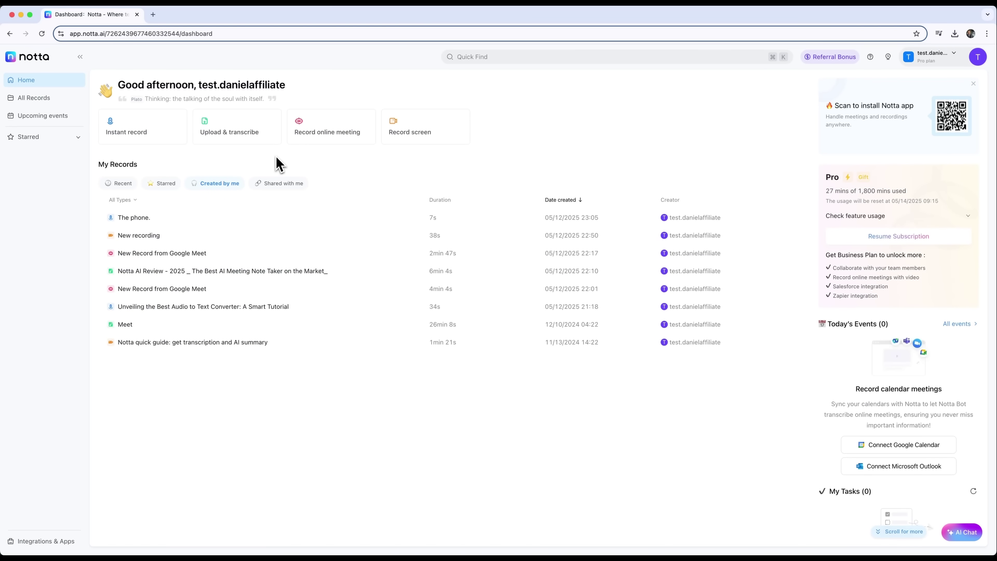
{"action": "left_click", "coordinate": [247, 137]}
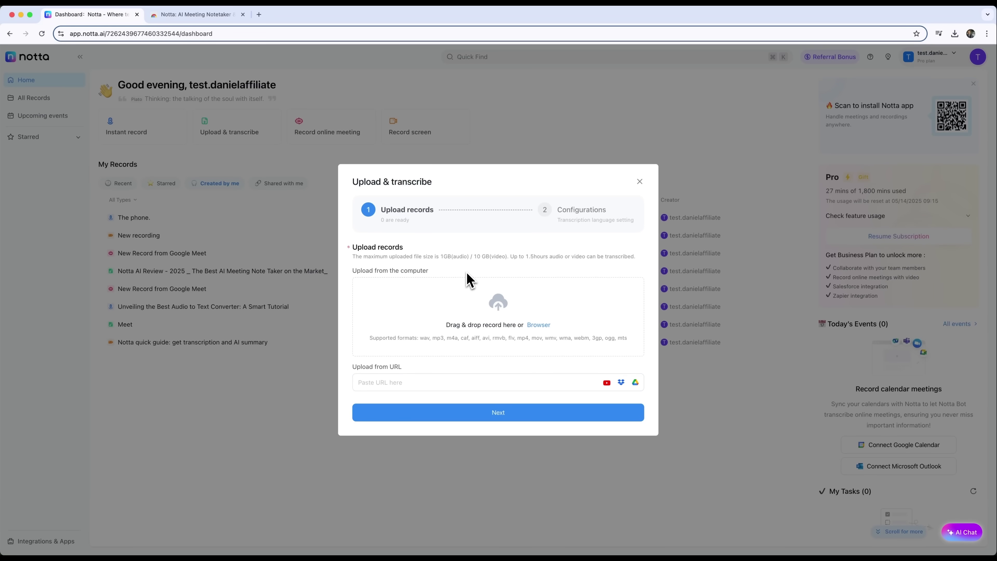
{"action": "left_click", "coordinate": [212, 16]}
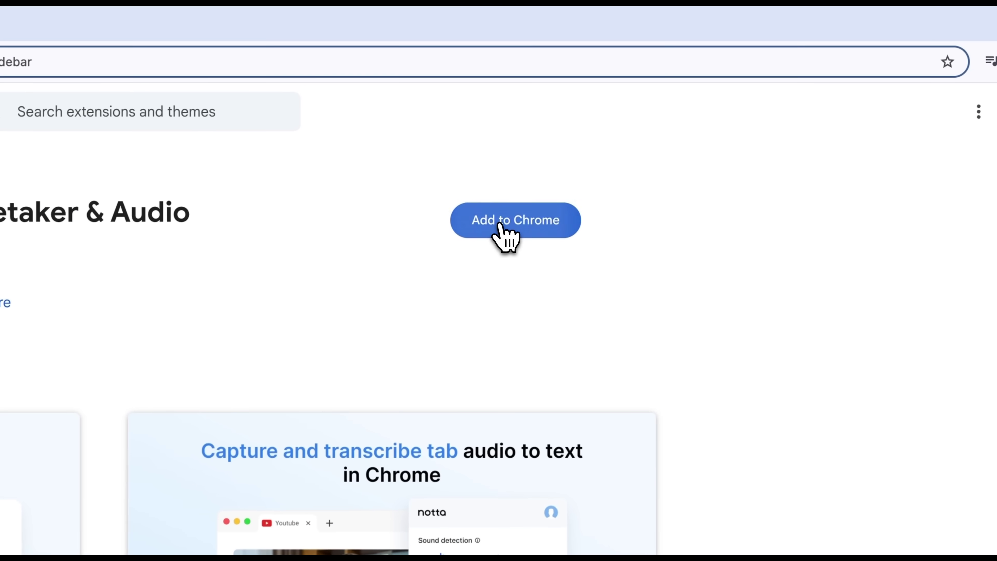
Step: Add the 'Notta: AI Meeting Notetaker' extension to Chrome and dismiss the pinning tip
{"action": "left_click", "coordinate": [694, 117]}
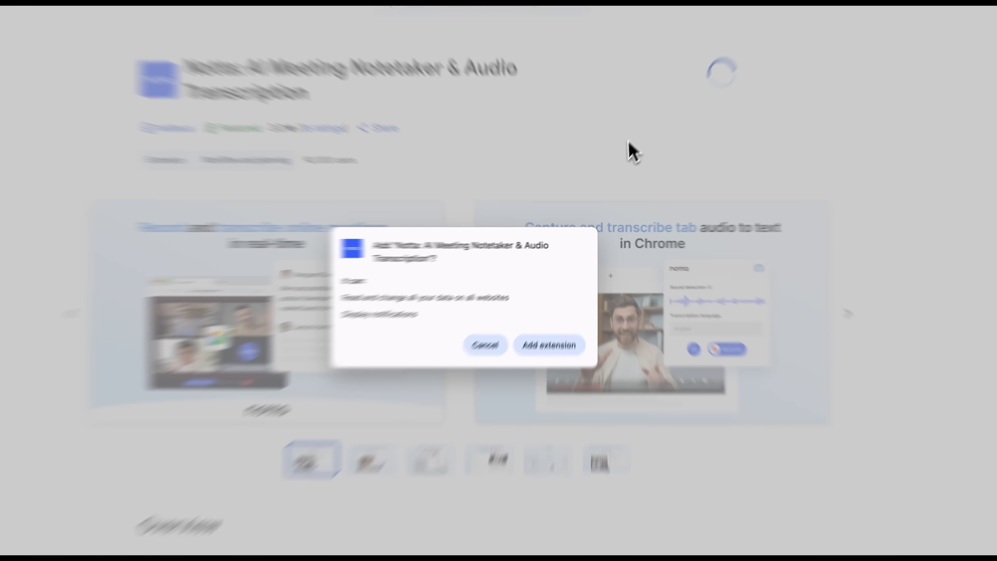
{"action": "left_click", "coordinate": [541, 345]}
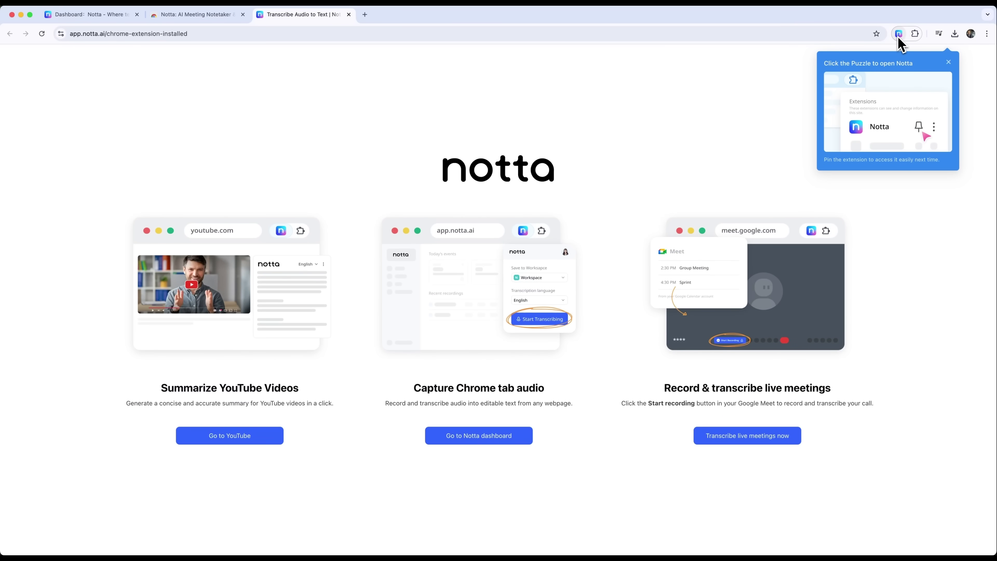
{"action": "left_click", "coordinate": [949, 62]}
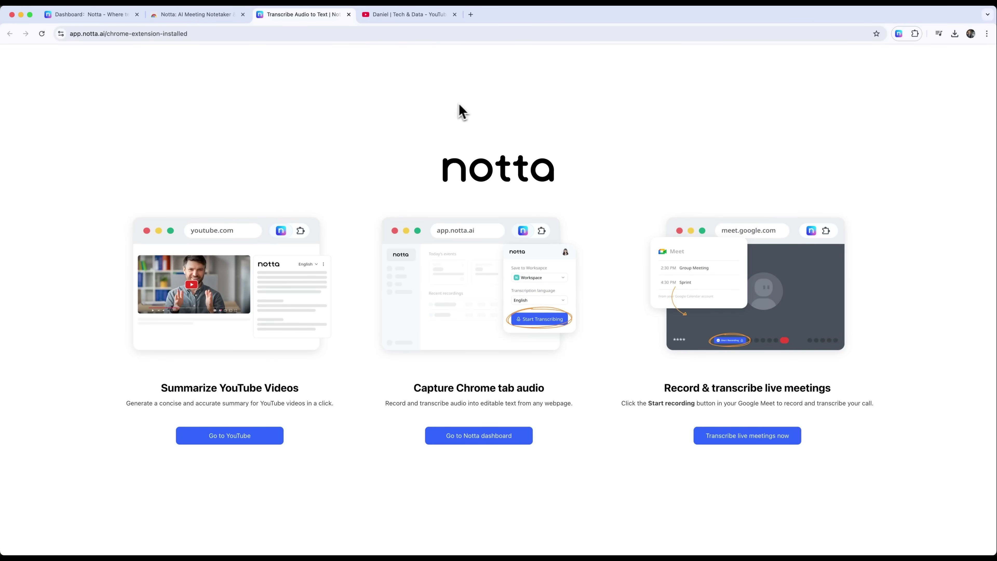
Step: Open the IBM Java Developer certificate review video and generate an English Notta summary
{"action": "left_click", "coordinate": [388, 16]}
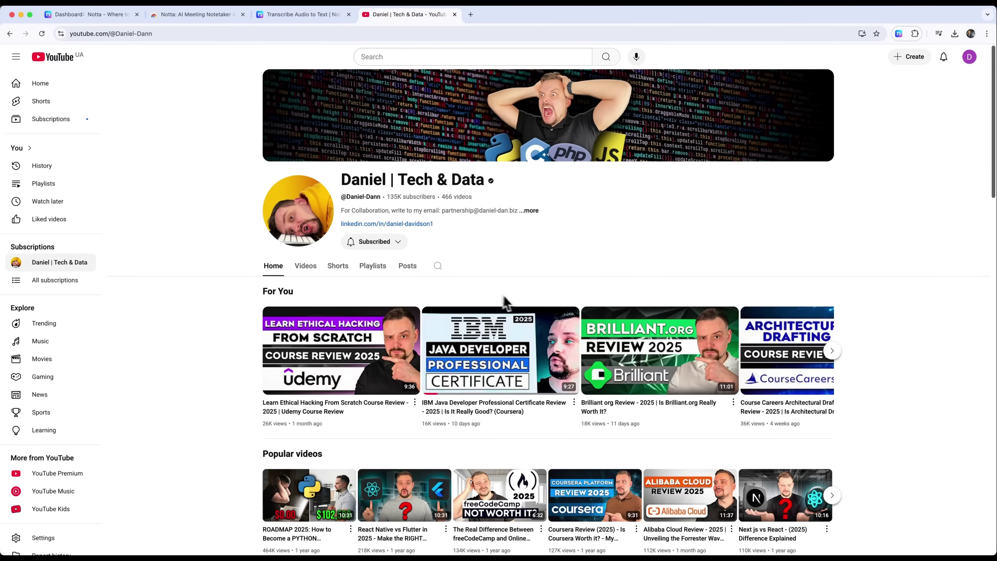
{"action": "left_click", "coordinate": [499, 357]}
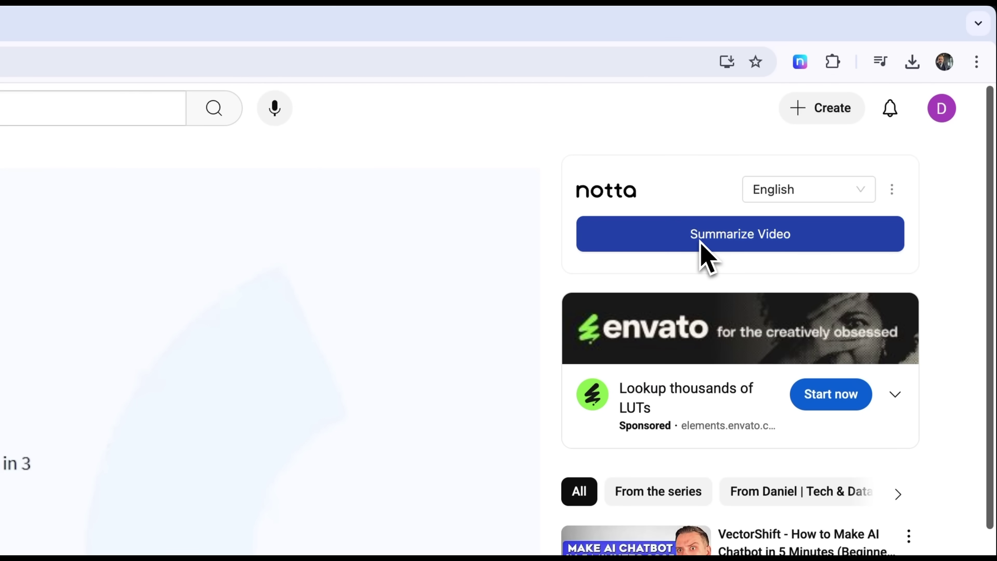
{"action": "left_click", "coordinate": [832, 191]}
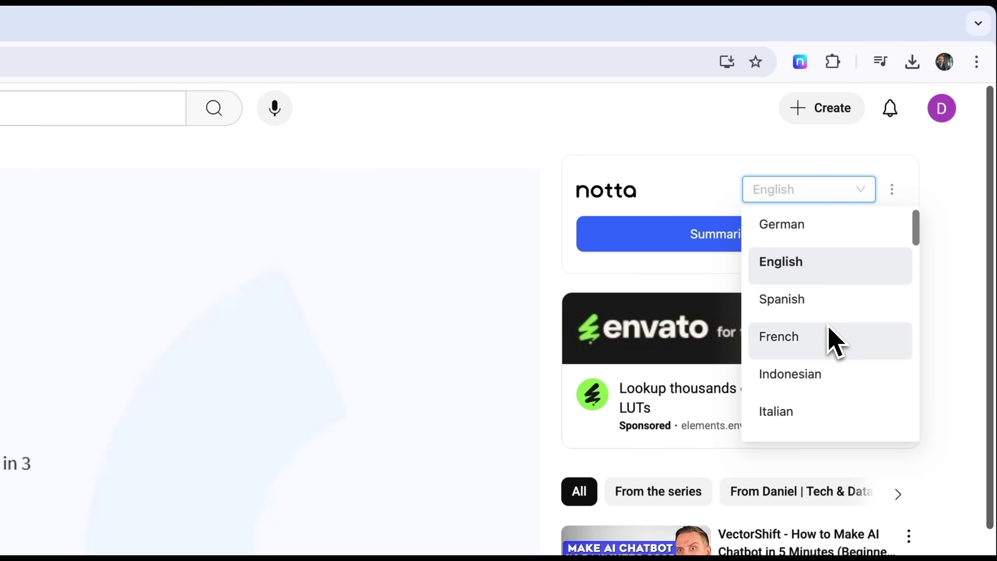
{"action": "left_click", "coordinate": [893, 193]}
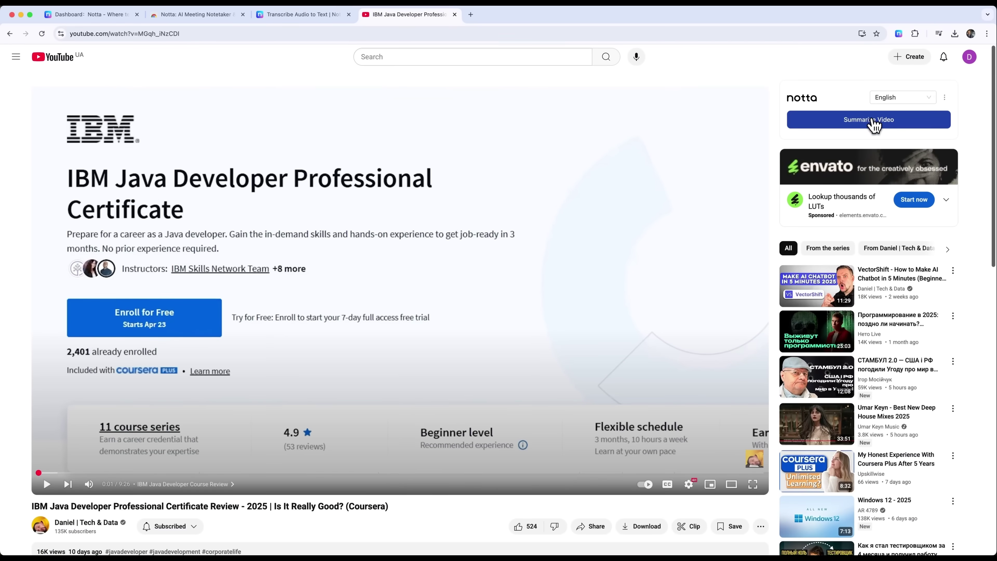
{"action": "left_click", "coordinate": [874, 128]}
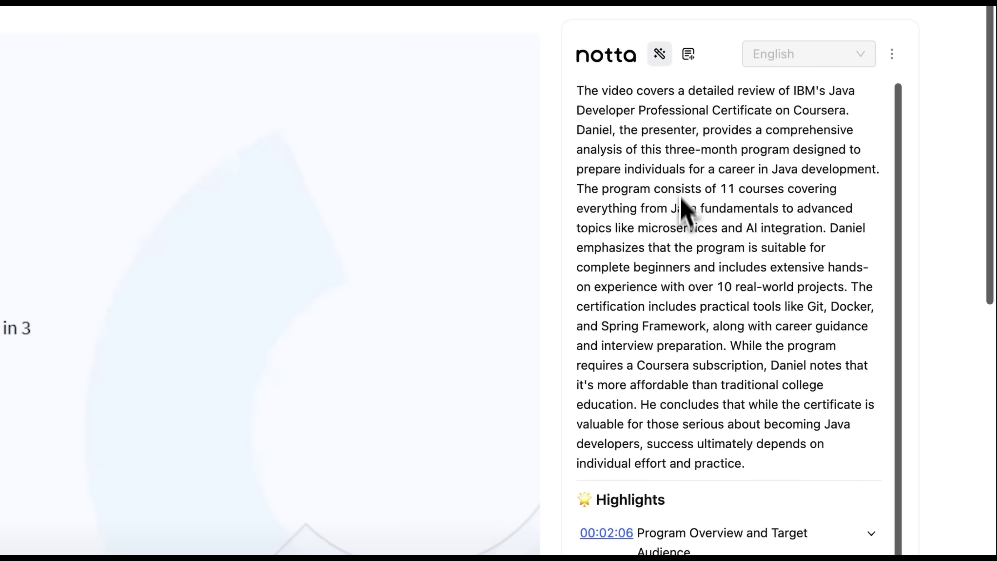
Step: Expand the 'Program Overview and Target Audience' and 'Course Structure and Content Details' highlights
{"action": "scroll", "coordinate": [676, 351], "scroll_direction": "down", "scroll_amount": 3}
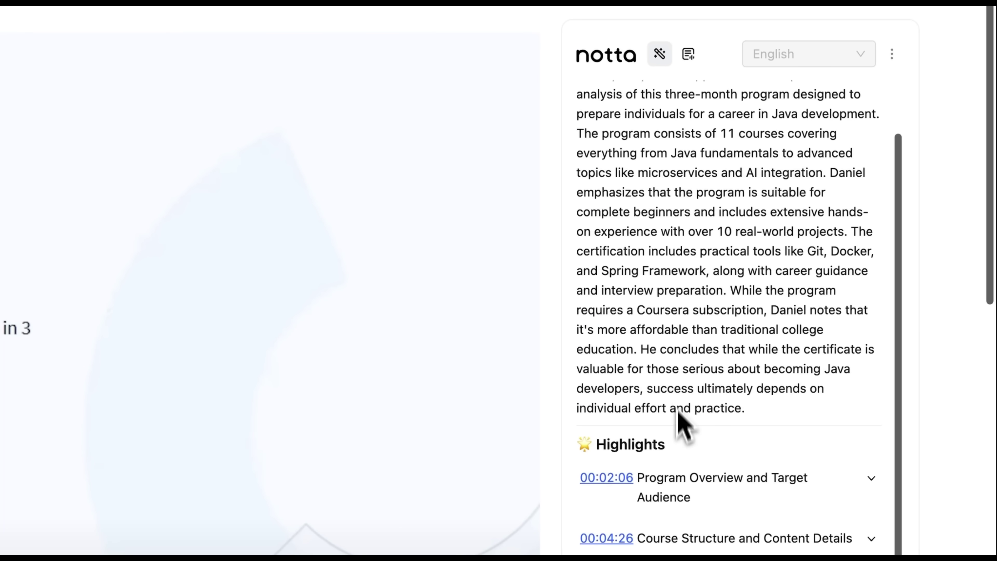
{"action": "scroll", "coordinate": [635, 463], "scroll_direction": "down", "scroll_amount": 2}
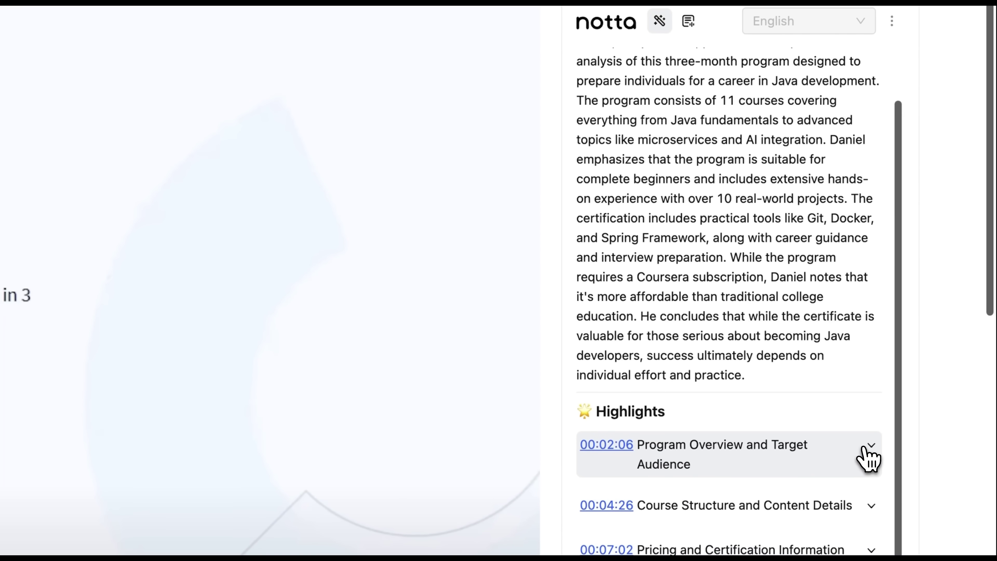
{"action": "left_click", "coordinate": [866, 449]}
{"action": "scroll", "coordinate": [745, 393], "scroll_direction": "down", "scroll_amount": 5}
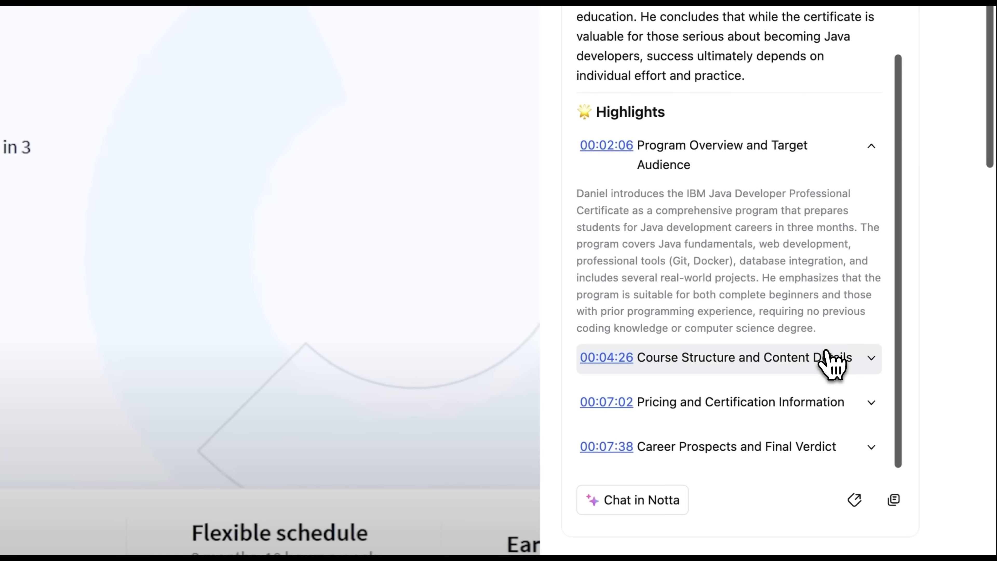
{"action": "left_click", "coordinate": [825, 356]}
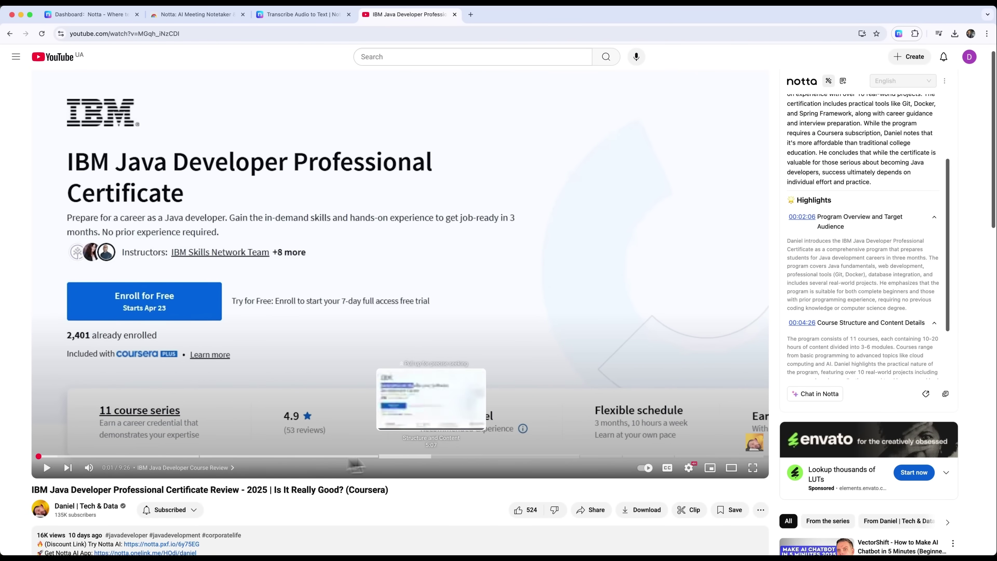
{"action": "scroll", "coordinate": [862, 355], "scroll_direction": "down", "scroll_amount": 2}
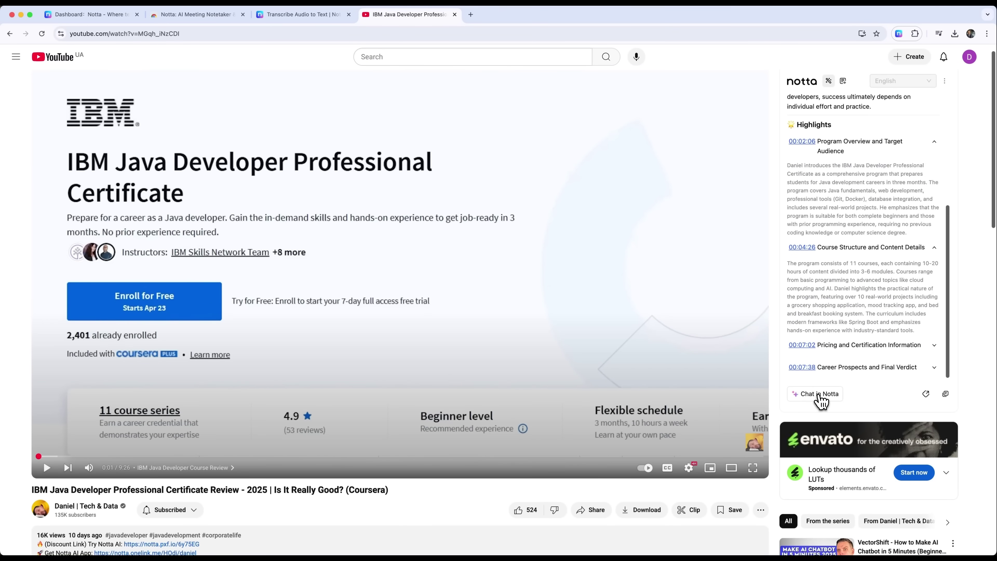
Step: Open the video in Notta's AI Chat and ask about the certificate's main purpose
{"action": "left_click", "coordinate": [822, 397]}
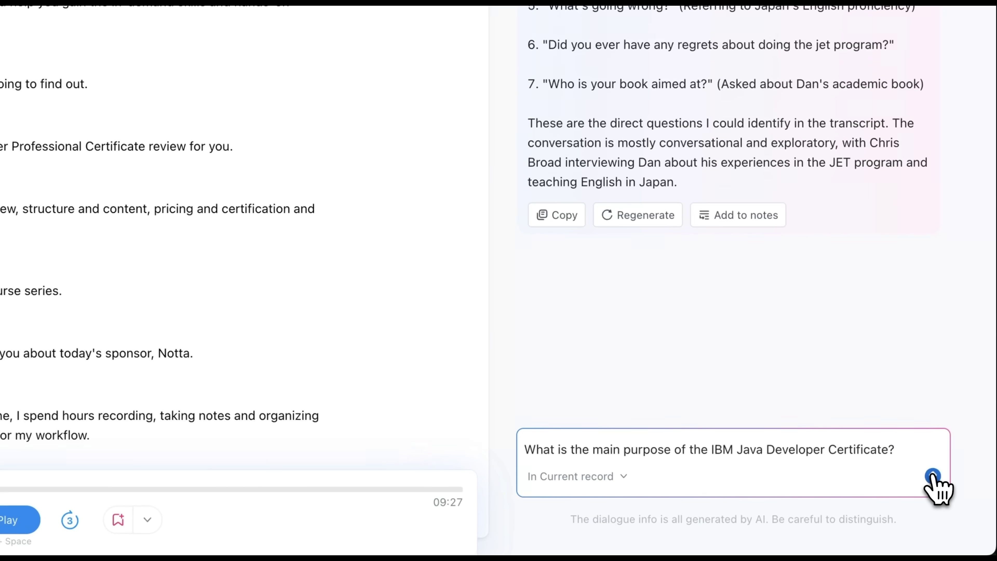
{"action": "left_click", "coordinate": [933, 476]}
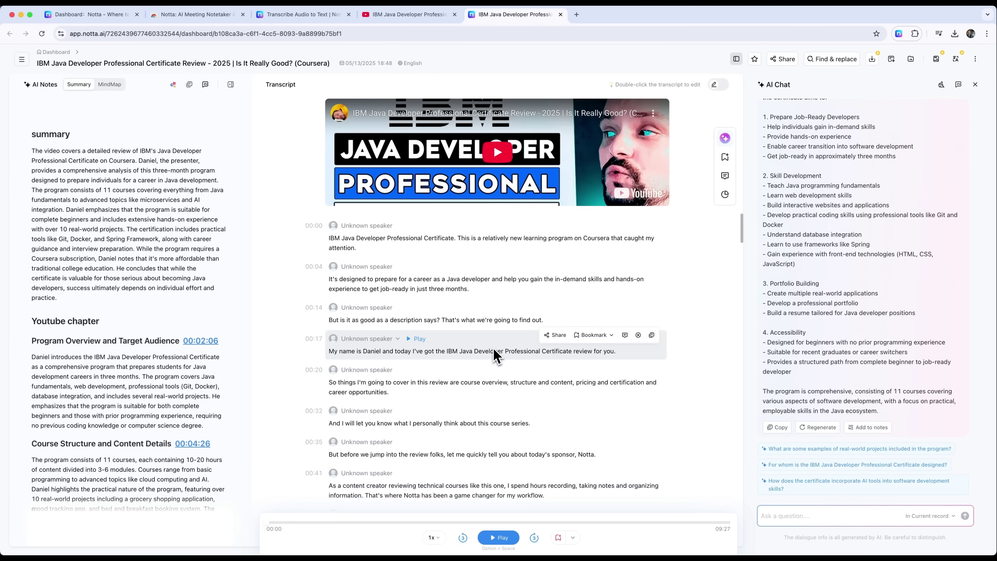
{"action": "scroll", "coordinate": [805, 261], "scroll_direction": "up", "scroll_amount": 2}
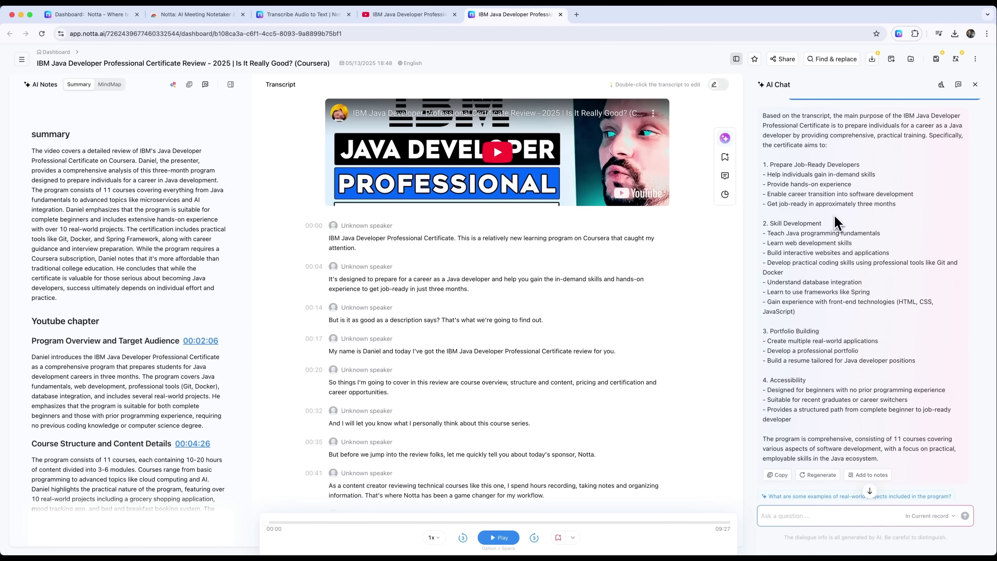
{"action": "scroll", "coordinate": [834, 235], "scroll_direction": "down", "scroll_amount": 5}
Step: Ask AI Chat 'Is this course suitable for beginners?'
{"action": "left_click", "coordinate": [804, 516]}
{"action": "type", "text": "Is this course suitable for beginners?"}
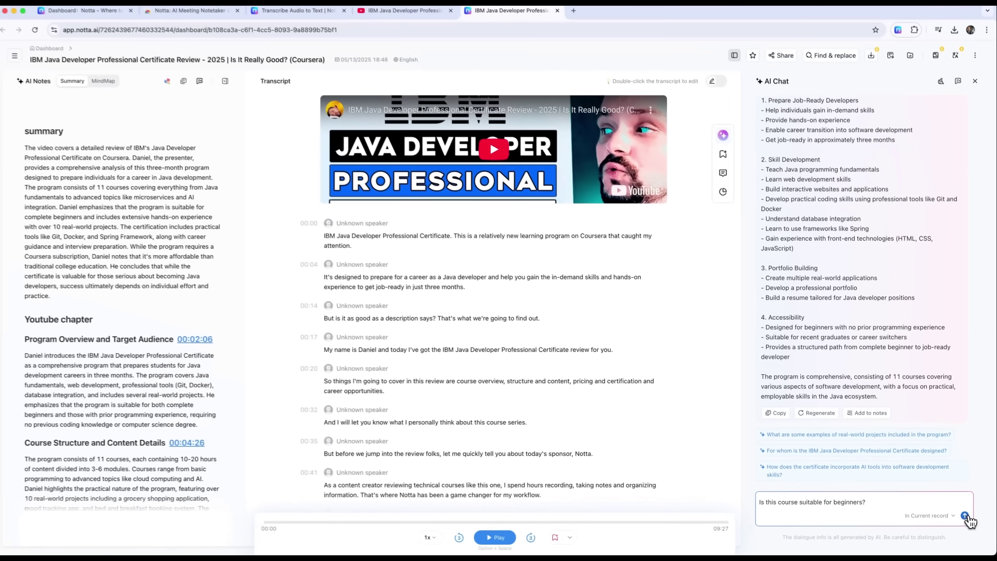
{"action": "key", "text": "Return"}
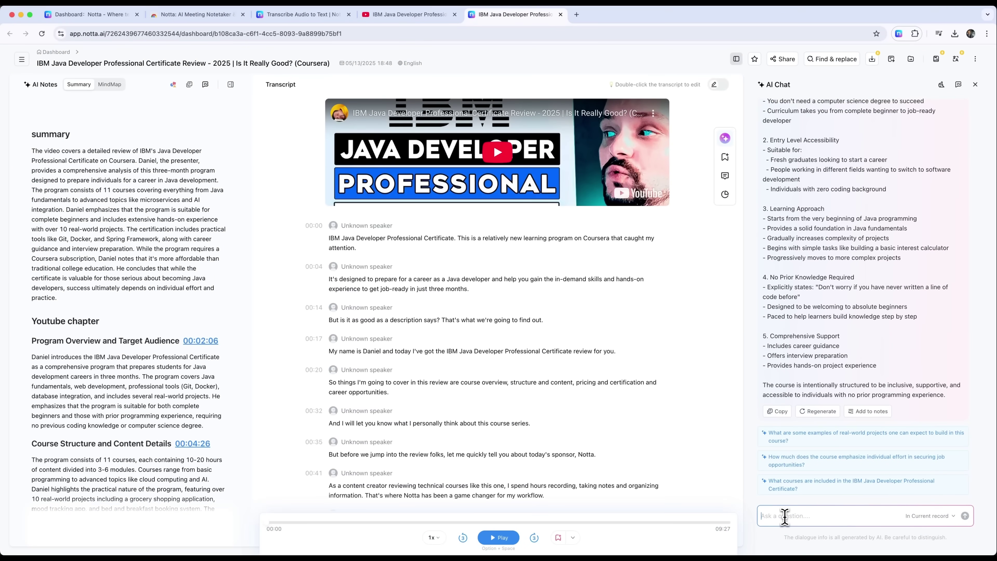
Step: Ask AI Chat 'What is the total duration of the course content?'
{"action": "type", "text": "What is the total duration of the course content?"}
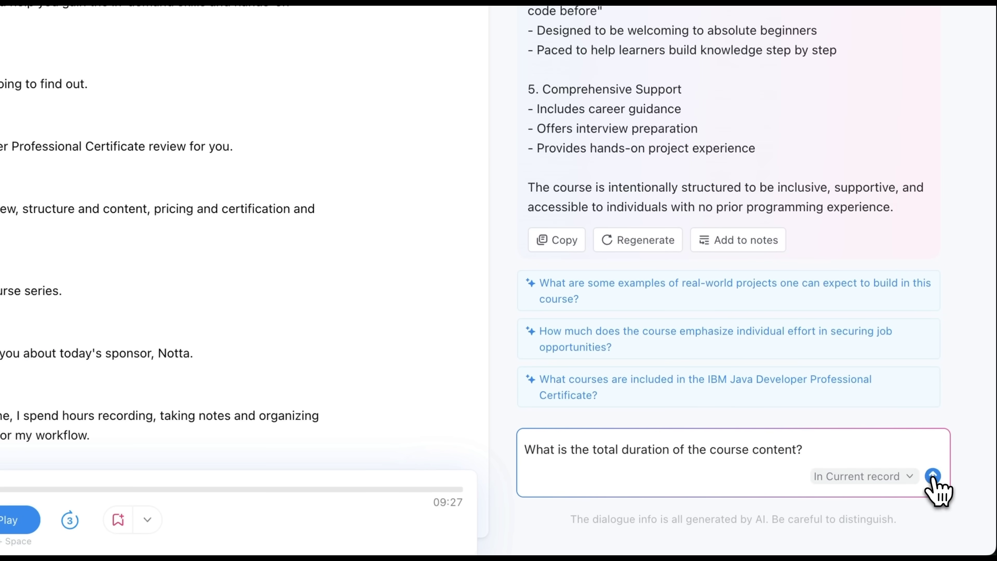
{"action": "left_click", "coordinate": [932, 475]}
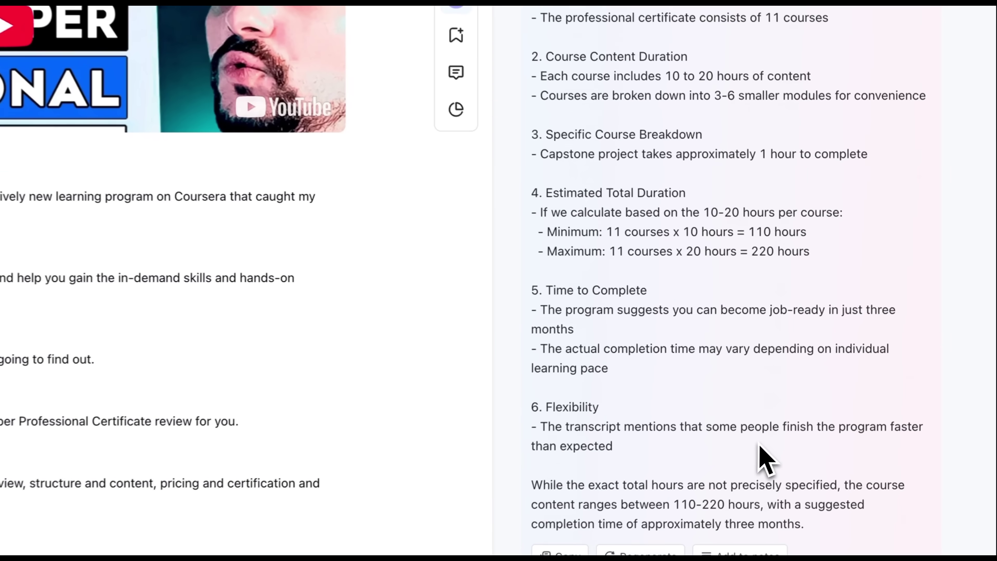
{"action": "scroll", "coordinate": [767, 460], "scroll_direction": "up", "scroll_amount": 2}
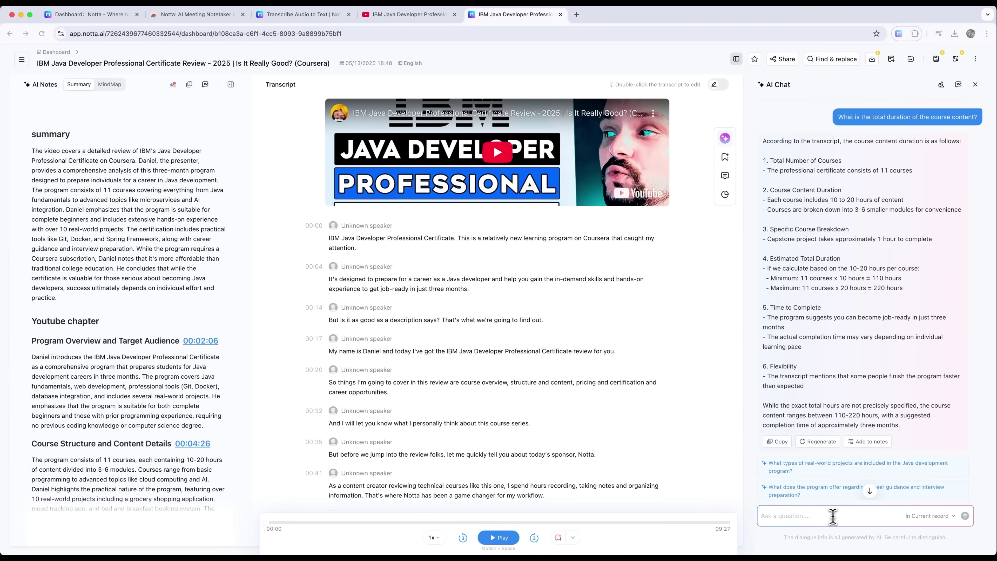
Step: Paste and send the request for a YouTube video description
{"action": "type", "text": "Write a video description for YouTube based on this transcript."}
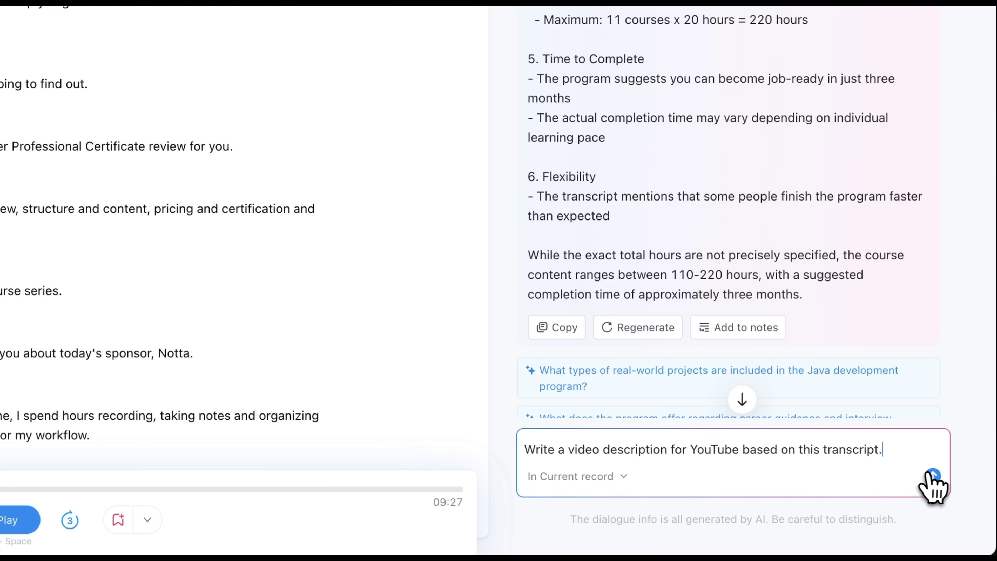
{"action": "left_click", "coordinate": [933, 476]}
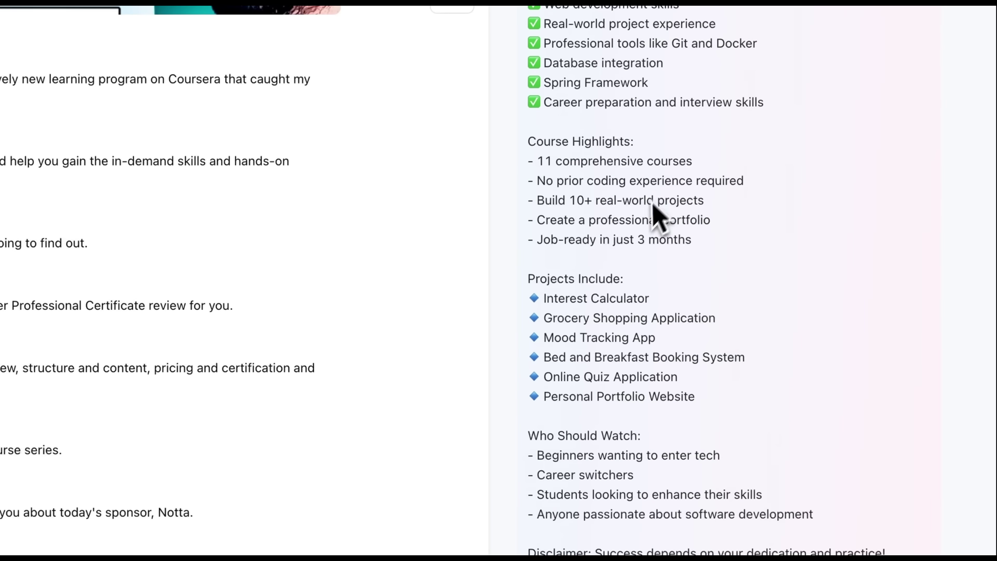
{"action": "scroll", "coordinate": [653, 205], "scroll_direction": "down", "scroll_amount": 10}
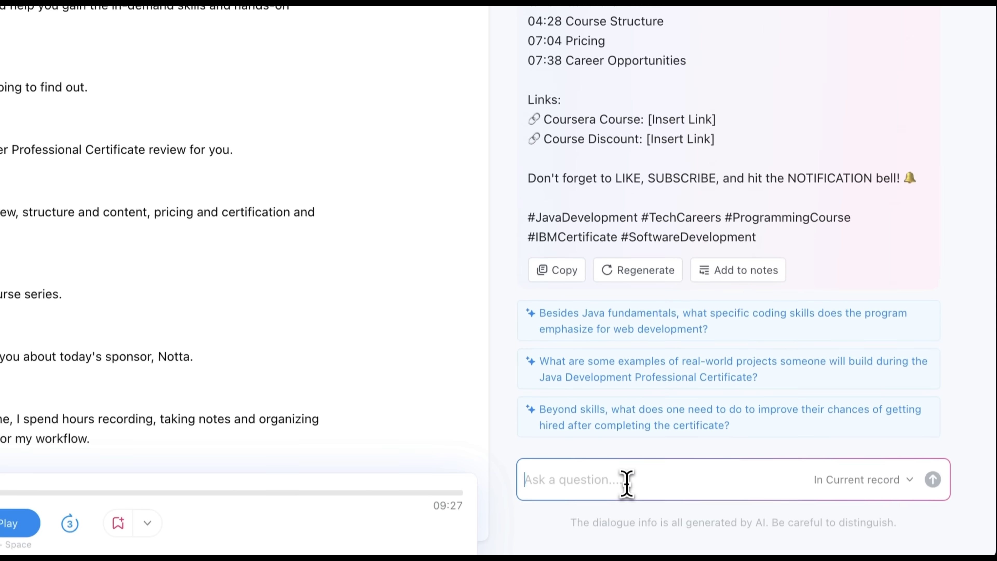
Step: Ask AI Chat 'Generate SEO tags based on this video.'
{"action": "left_click", "coordinate": [625, 481]}
{"action": "type", "text": "Generate SEO tags based on this video."}
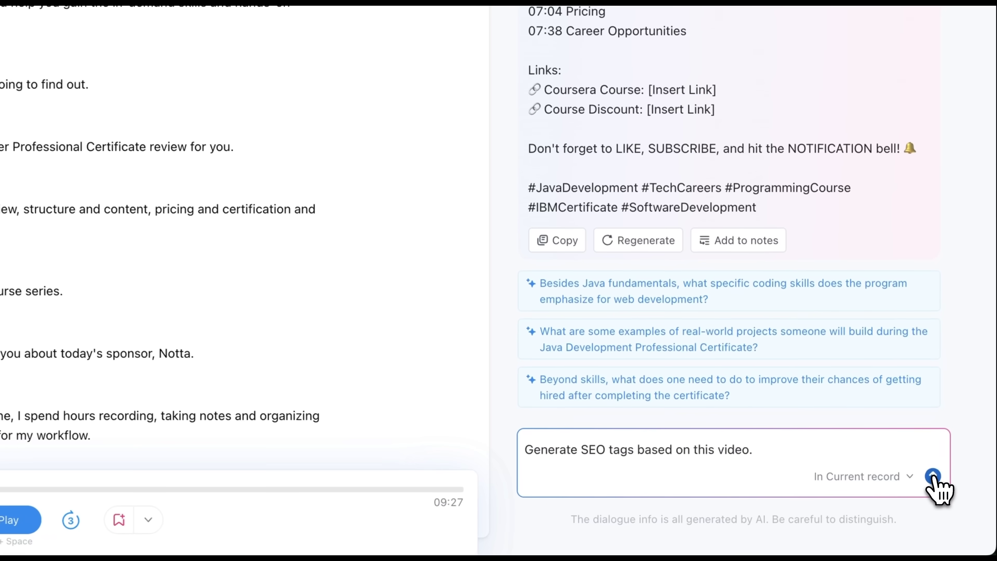
{"action": "left_click", "coordinate": [948, 492]}
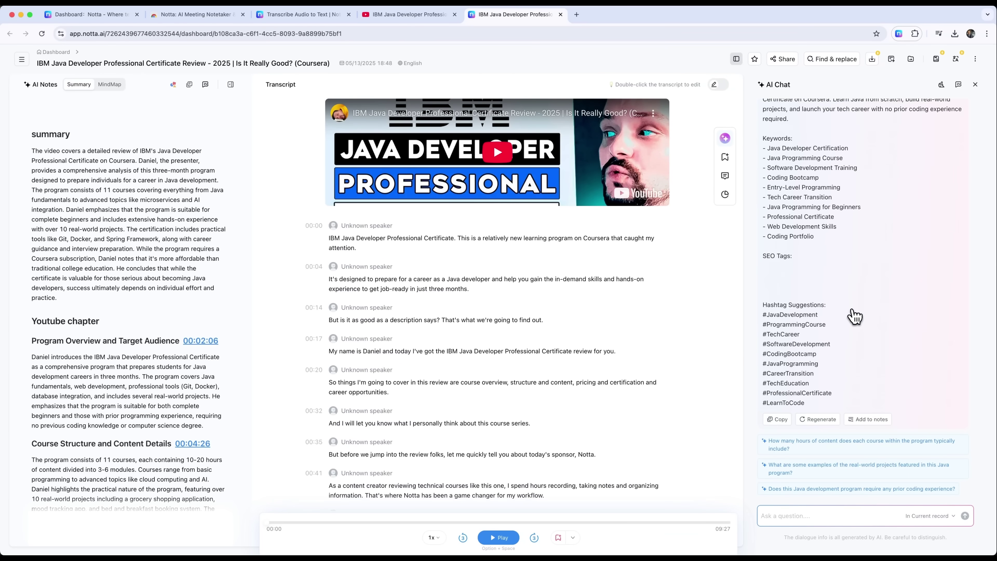
Step: Verify the YouTube Summary toggle in Notta extension settings, then close the dashboard's Upload & transcribe dialog
{"action": "left_click", "coordinate": [899, 35]}
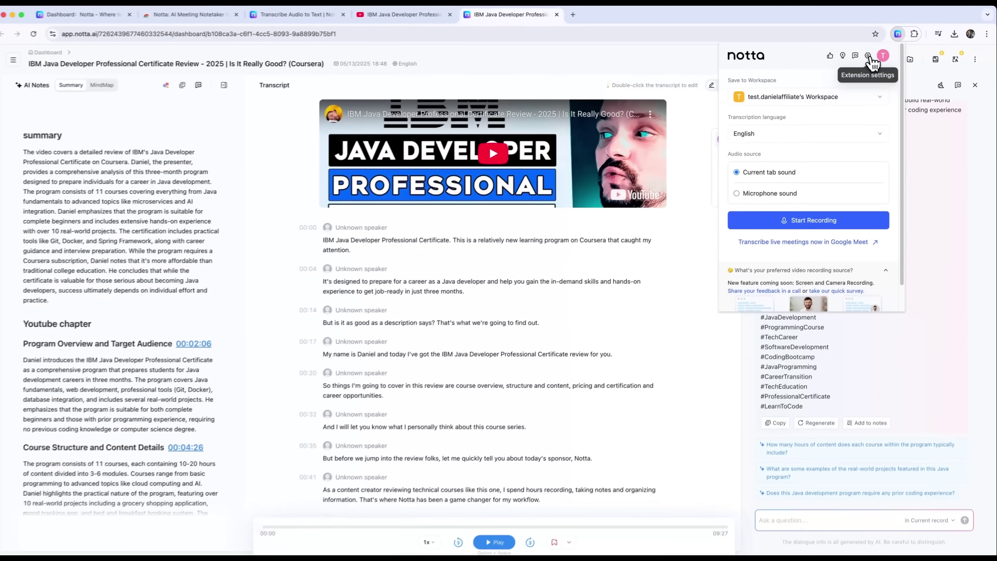
{"action": "left_click", "coordinate": [869, 56]}
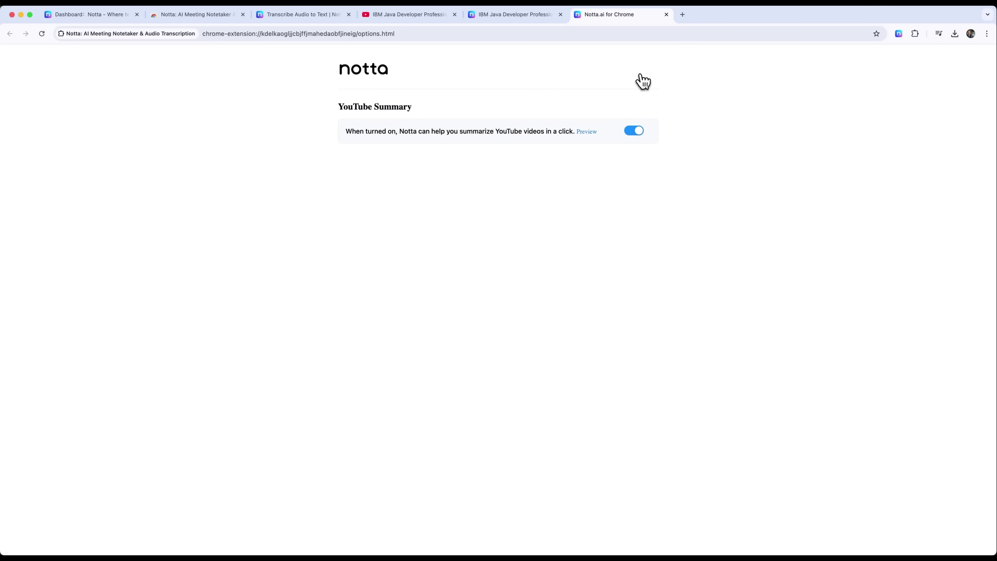
{"action": "left_click", "coordinate": [119, 19]}
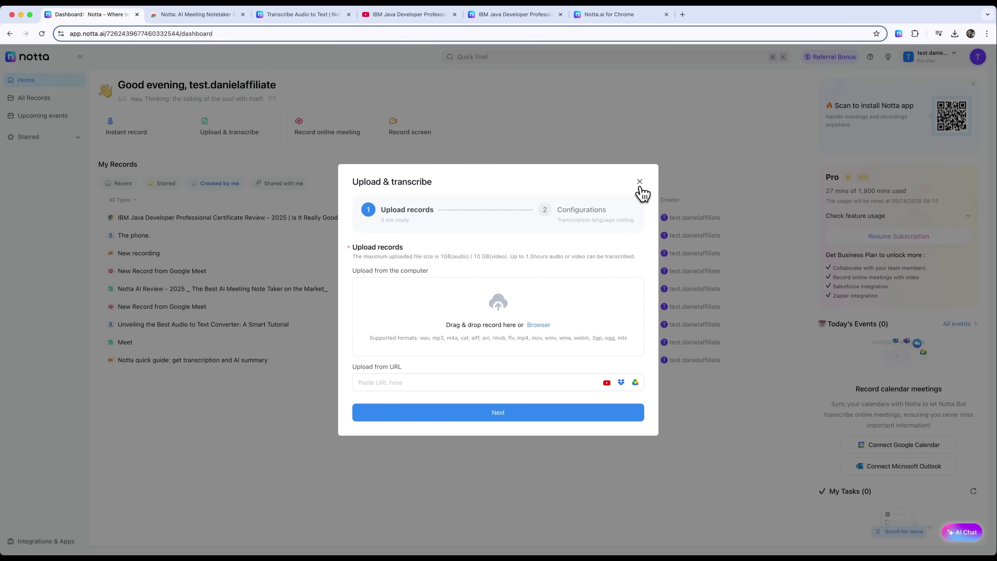
{"action": "left_click", "coordinate": [639, 183]}
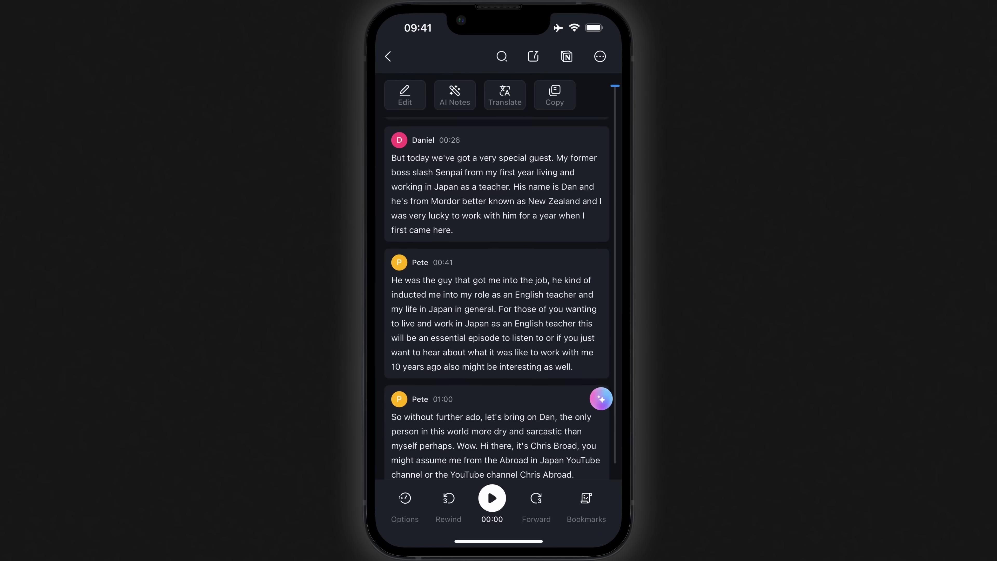
Step: Ask Notta AI for the transcript's main meeting topics, then close the answer
{"action": "scroll", "coordinate": [496, 298], "scroll_direction": "down", "scroll_amount": 10}
{"action": "scroll", "coordinate": [497, 298], "scroll_direction": "down", "scroll_amount": 5}
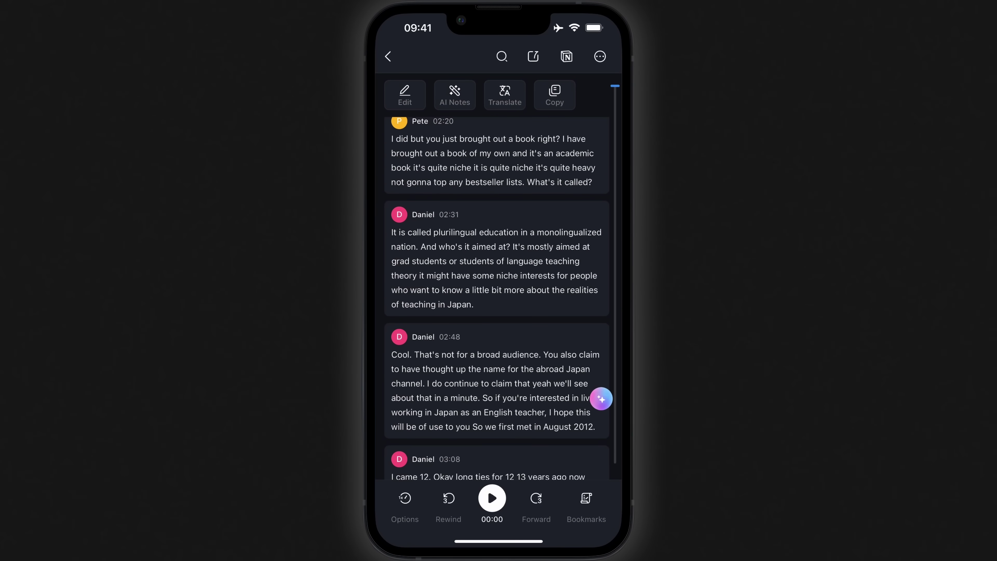
{"action": "left_click", "coordinate": [601, 398]}
{"action": "left_click", "coordinate": [495, 351]}
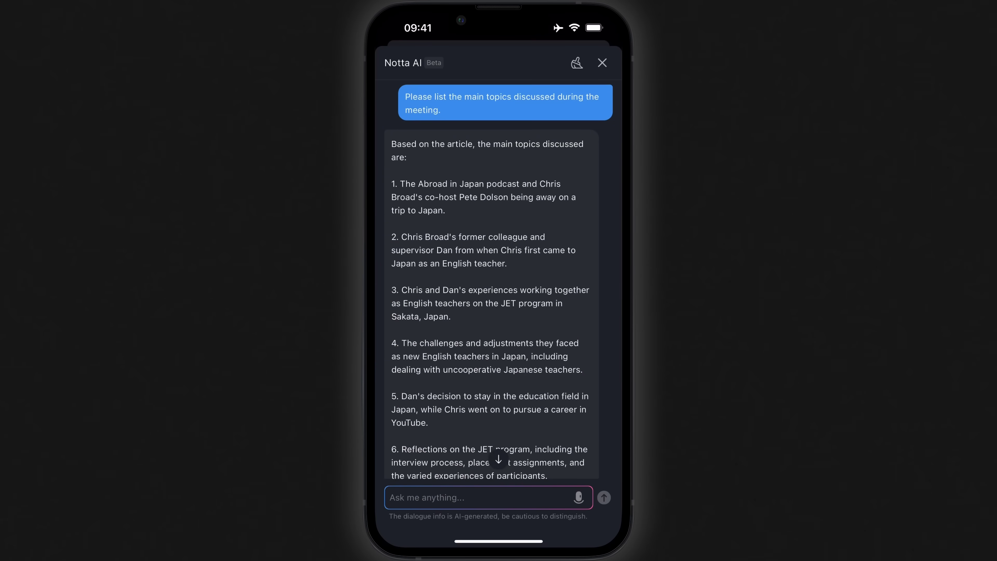
{"action": "scroll", "coordinate": [499, 278], "scroll_direction": "down", "scroll_amount": 5}
{"action": "scroll", "coordinate": [498, 279], "scroll_direction": "up", "scroll_amount": 6}
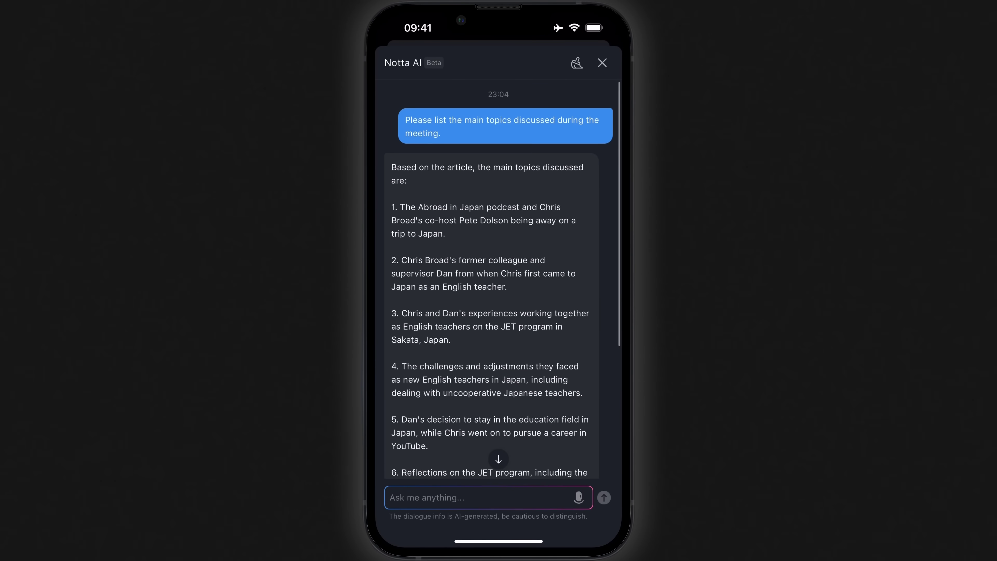
{"action": "left_click", "coordinate": [602, 63]}
Step: Return to the file list, browse the Mine tab, and start a new live audio recording
{"action": "left_click", "coordinate": [392, 63]}
{"action": "left_click", "coordinate": [574, 511]}
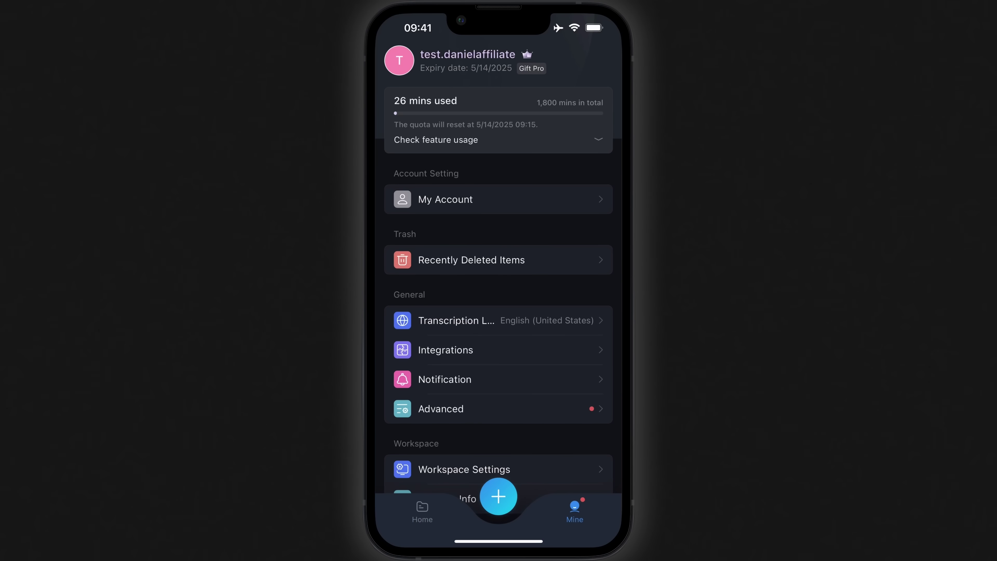
{"action": "scroll", "coordinate": [498, 275], "scroll_direction": "down", "scroll_amount": 3}
{"action": "scroll", "coordinate": [499, 275], "scroll_direction": "up", "scroll_amount": 4}
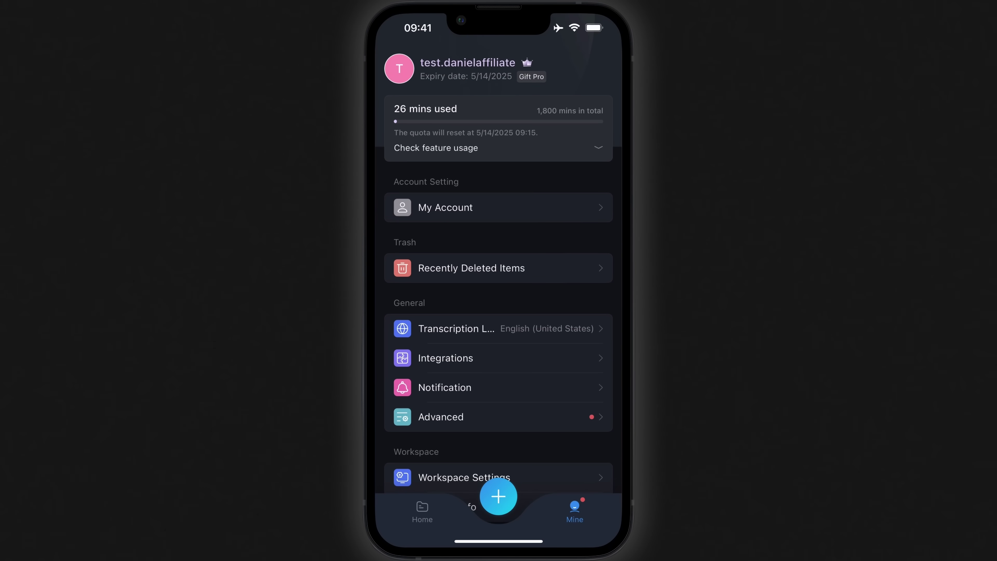
{"action": "scroll", "coordinate": [498, 274], "scroll_direction": "down", "scroll_amount": 2}
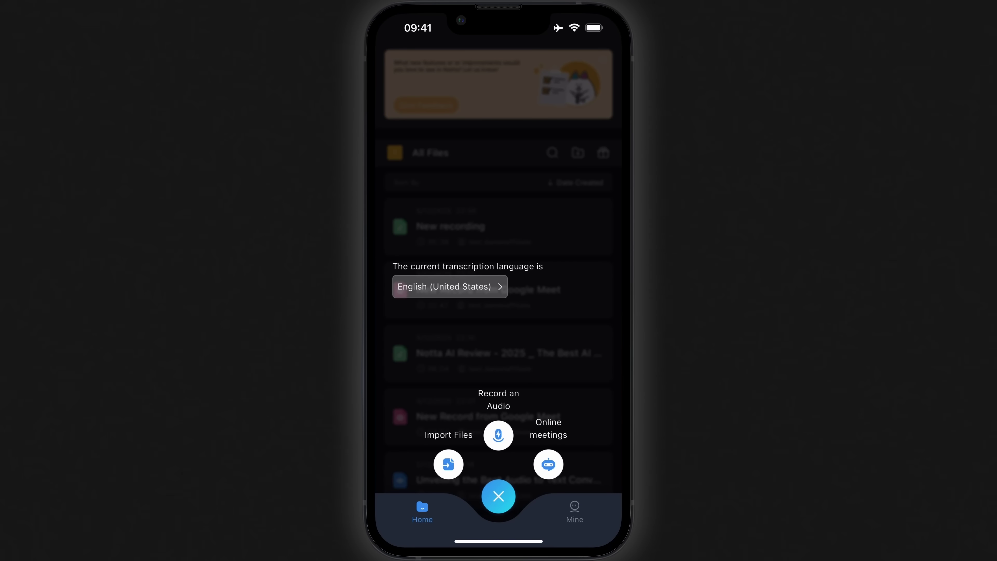
{"action": "left_click", "coordinate": [548, 464]}
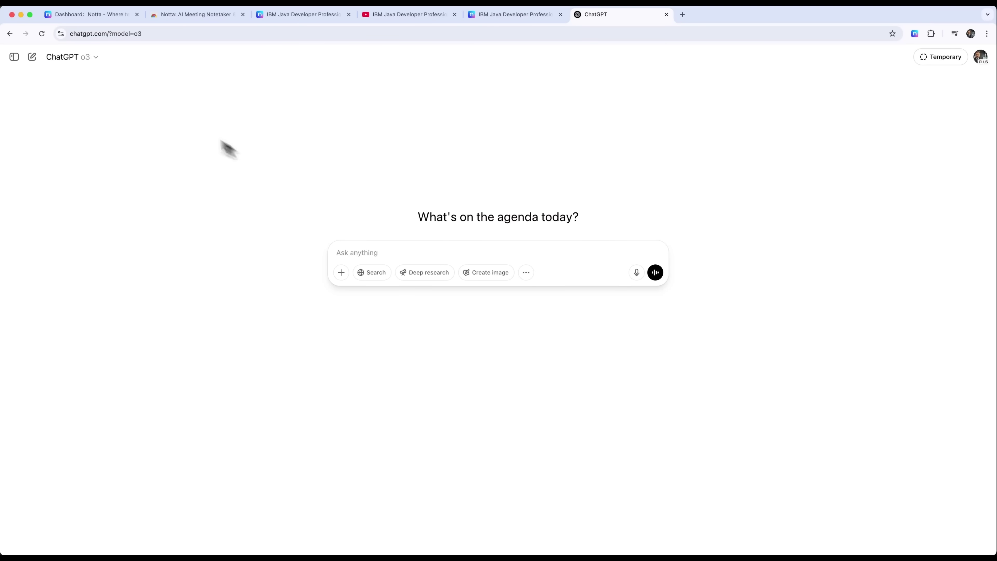
Step: With o3 selected, send the prompt to transcribe the IBM Java video in English via its share link
{"action": "left_click", "coordinate": [100, 62]}
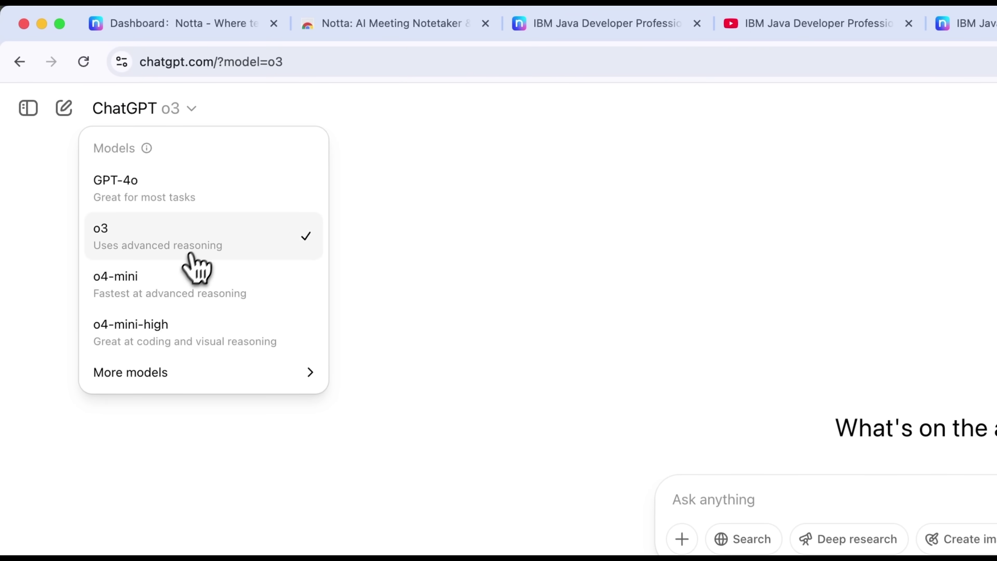
{"action": "left_click", "coordinate": [550, 250]}
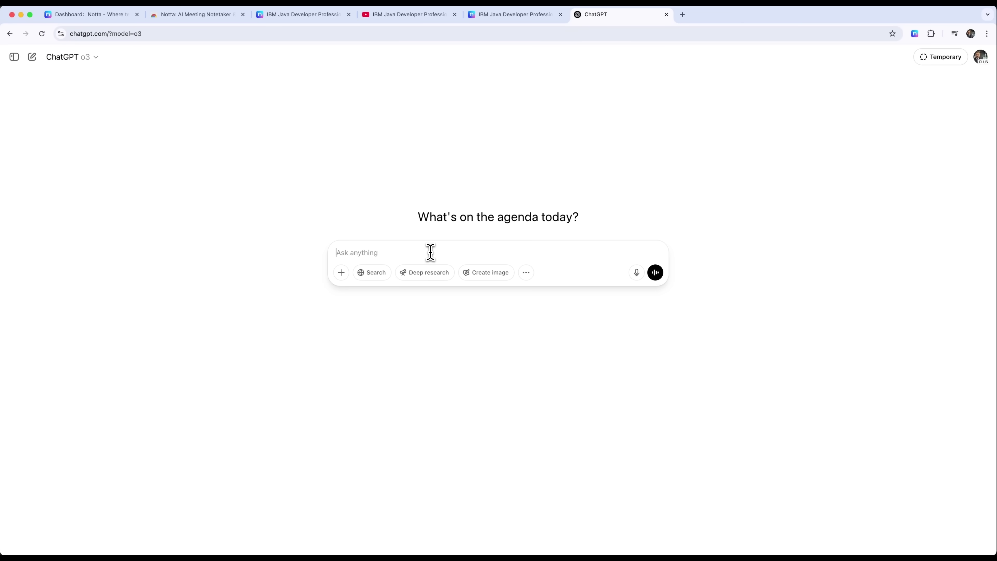
{"action": "type", "text": "transcribe a YouTube video using the link in English https://youtu.be/MGqh_iNzCDI?si=H8n4DLNEC0xevnp6"}
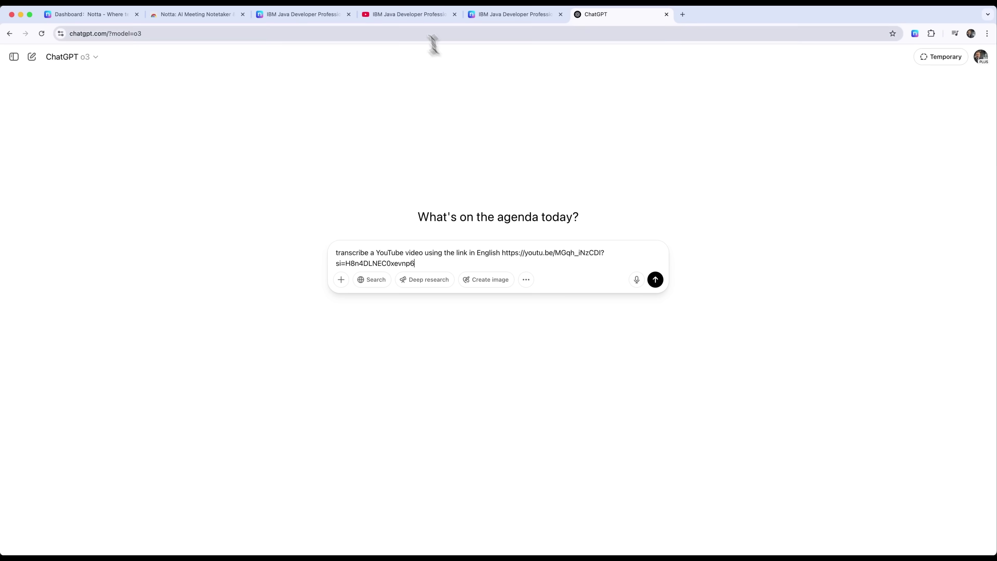
{"action": "left_click", "coordinate": [411, 16]}
{"action": "left_click", "coordinate": [630, 20]}
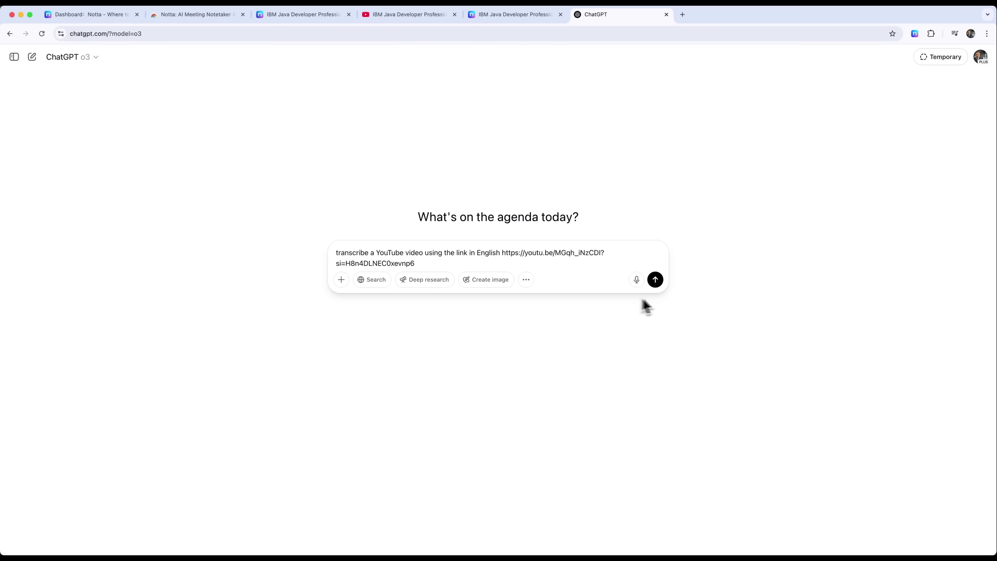
{"action": "left_click", "coordinate": [660, 285]}
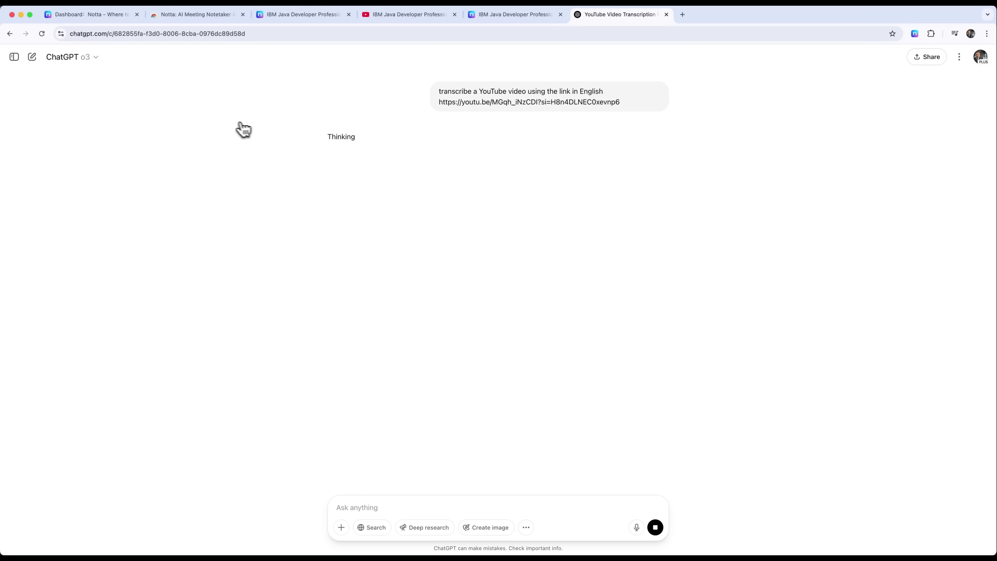
Step: Follow the Notta link in ChatGPT's reply to open the notta.ai homepage
{"action": "left_click", "coordinate": [96, 57]}
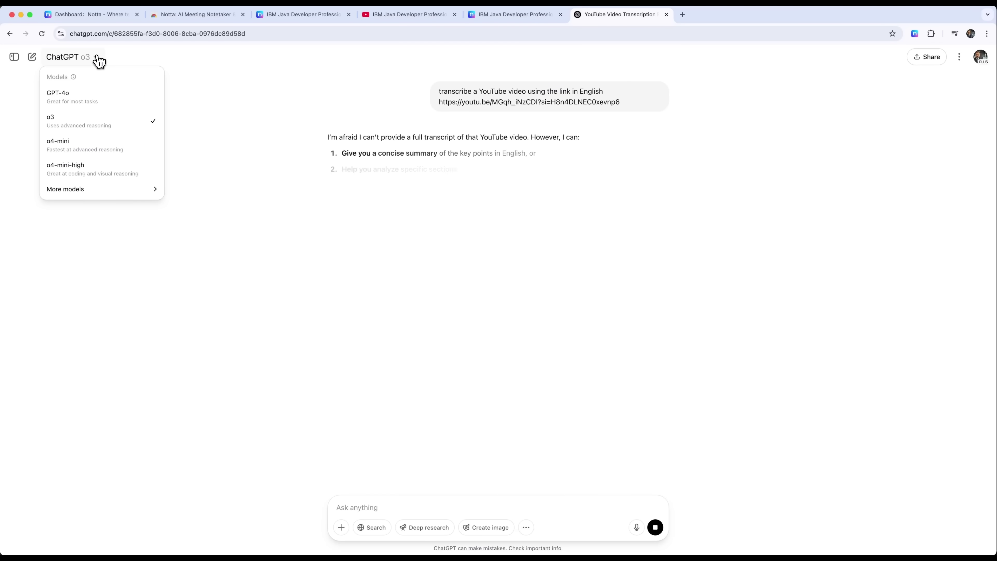
{"action": "left_click", "coordinate": [98, 58]}
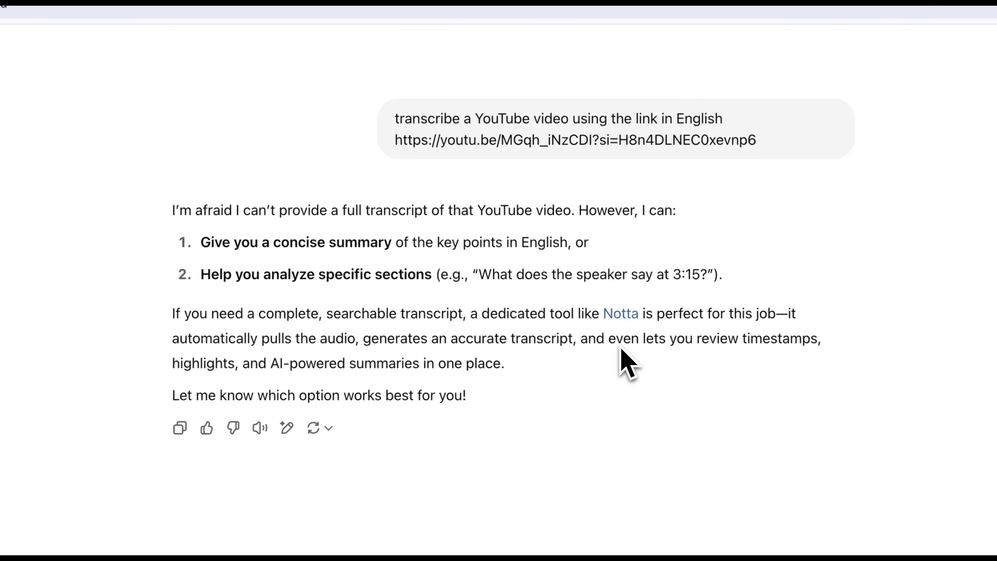
{"action": "left_click", "coordinate": [622, 314]}
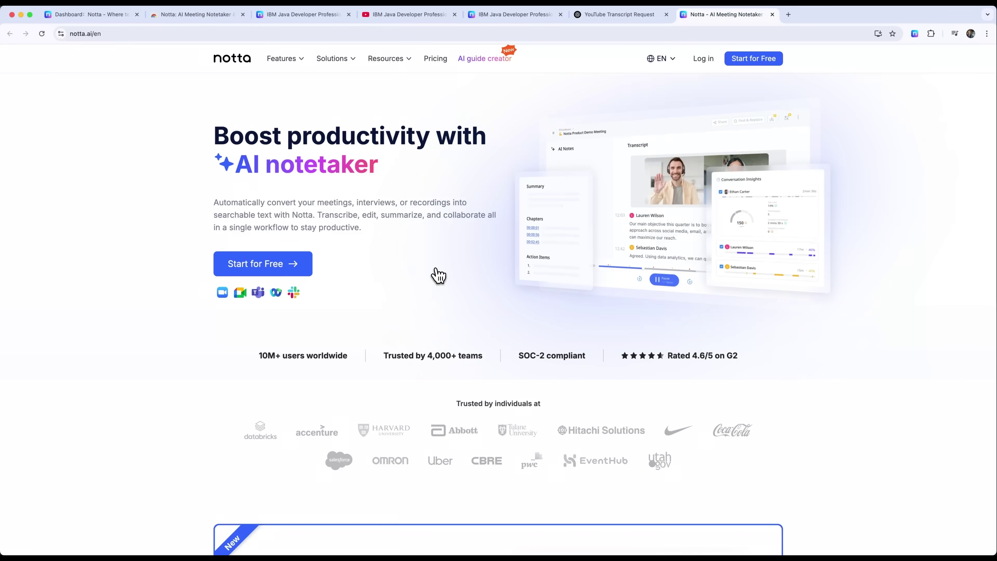
Step: Switch to the Notta dashboard tab to show the Integrations & Apps list of 26 integrations
{"action": "left_click", "coordinate": [600, 14]}
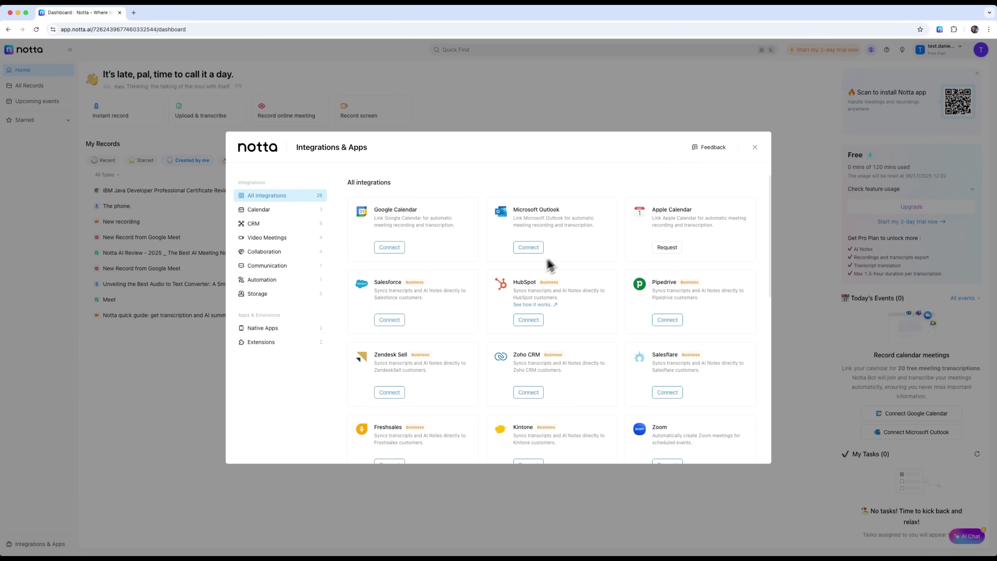
Step: Connect Notion to Notta, selecting the Private / Welcome to Notion! page and allowing access
{"action": "scroll", "coordinate": [549, 281], "scroll_direction": "down", "scroll_amount": 7}
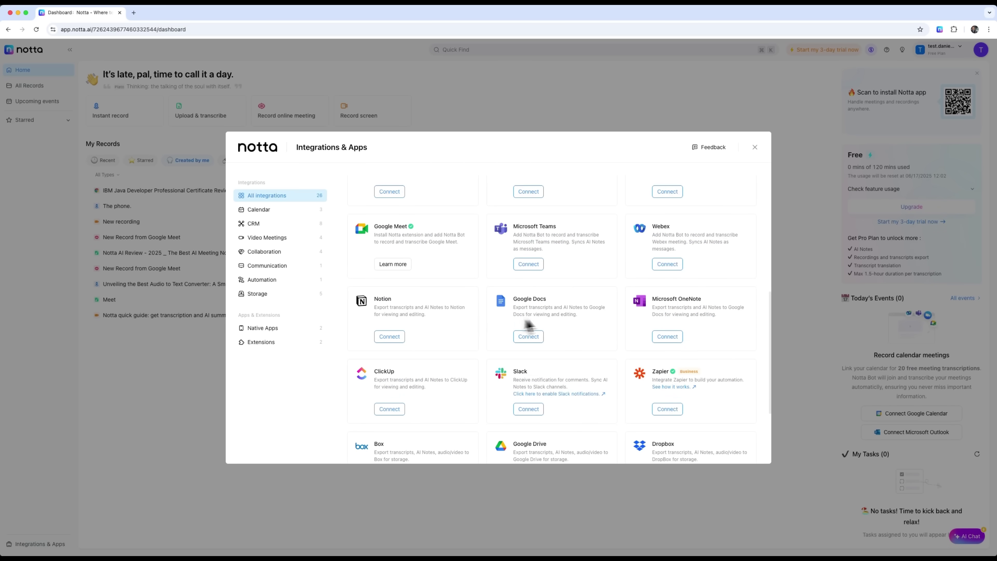
{"action": "scroll", "coordinate": [641, 332], "scroll_direction": "down", "scroll_amount": 3}
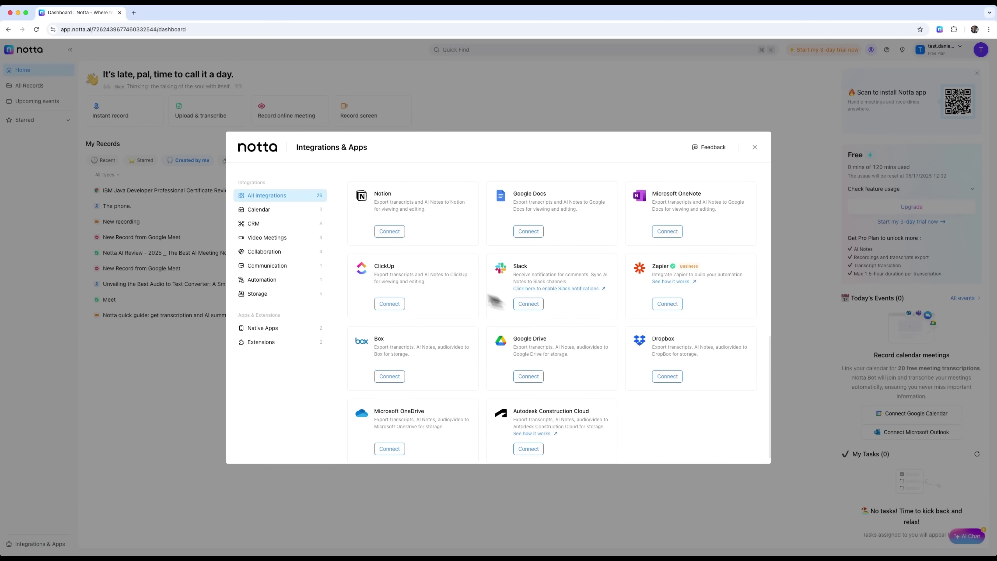
{"action": "scroll", "coordinate": [438, 267], "scroll_direction": "up", "scroll_amount": 2}
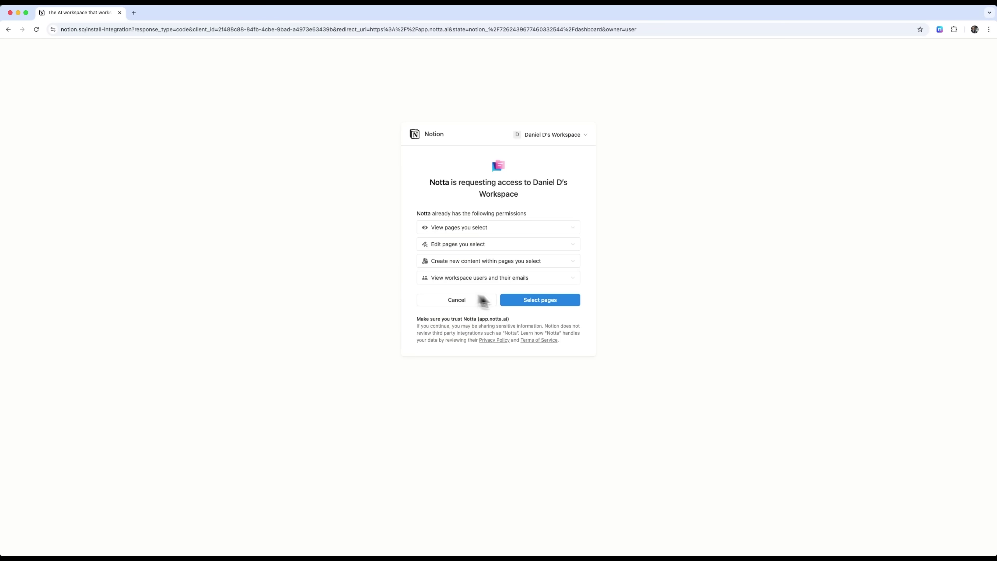
{"action": "left_click", "coordinate": [524, 303]}
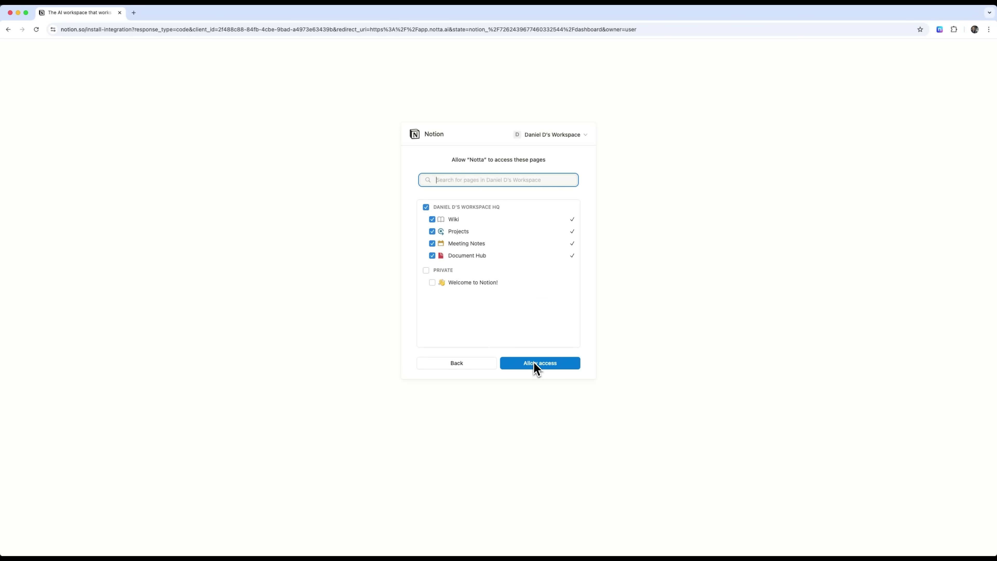
{"action": "left_click", "coordinate": [426, 270]}
{"action": "left_click", "coordinate": [523, 364]}
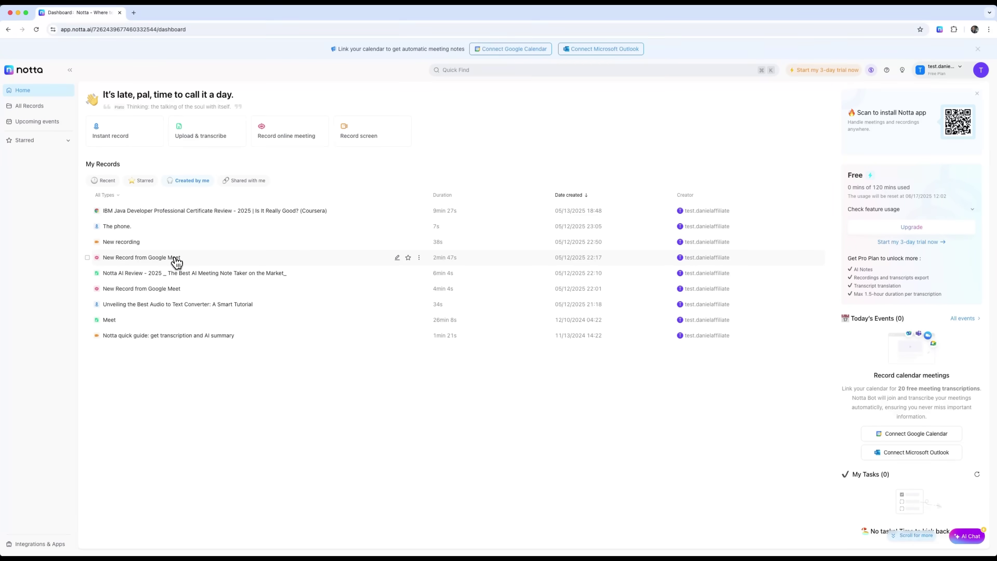
Step: Send the New Record from Google Meet notes via Notes & Docs > Notion into Welcome to Notion!
{"action": "left_click", "coordinate": [243, 258]}
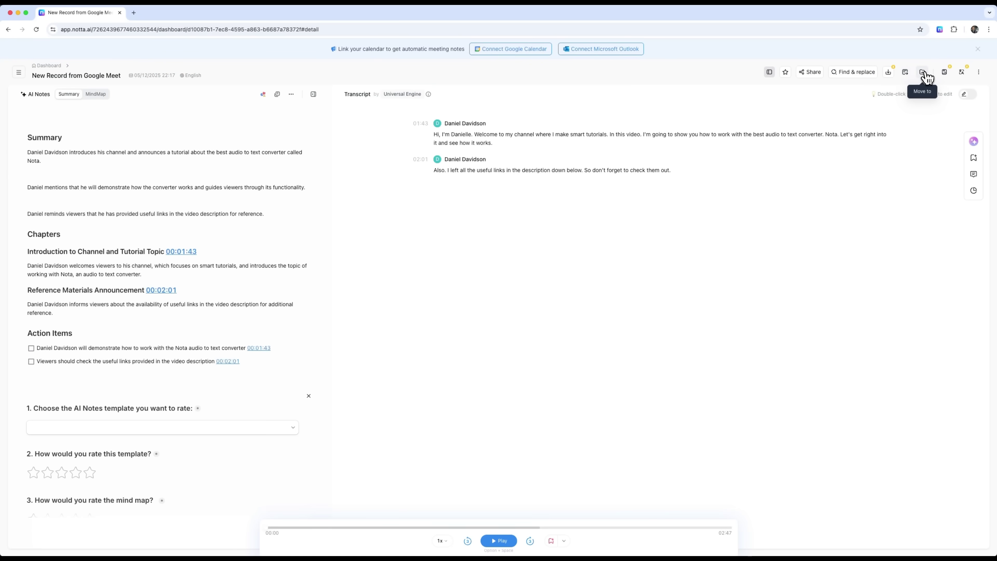
{"action": "left_click", "coordinate": [905, 73]}
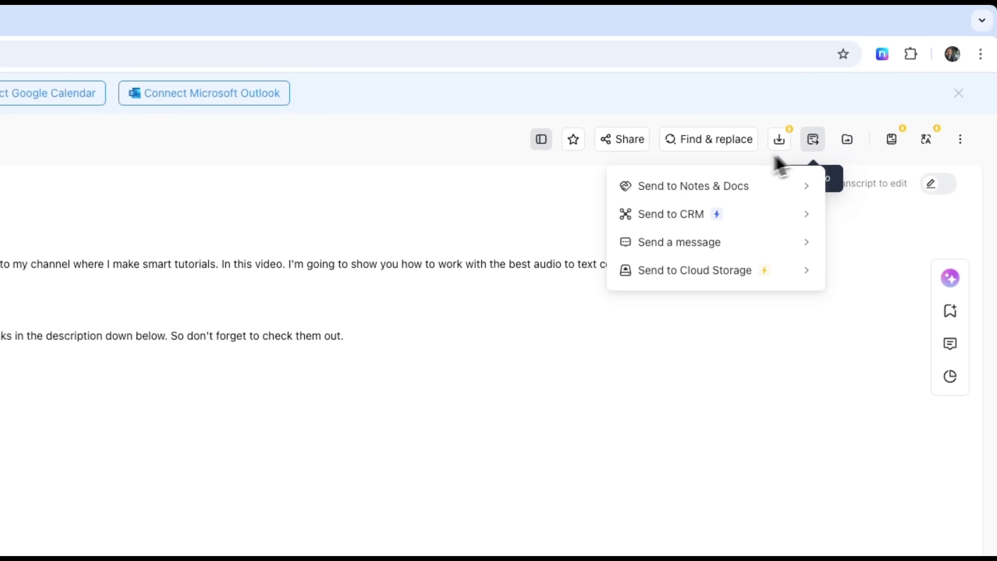
{"action": "mouse_move", "coordinate": [711, 188]}
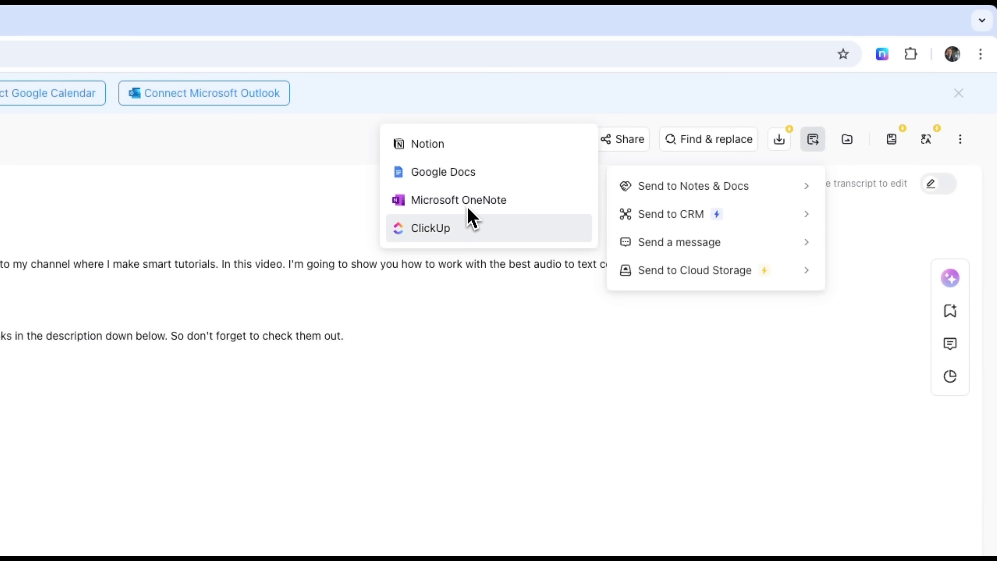
{"action": "mouse_move", "coordinate": [692, 224]}
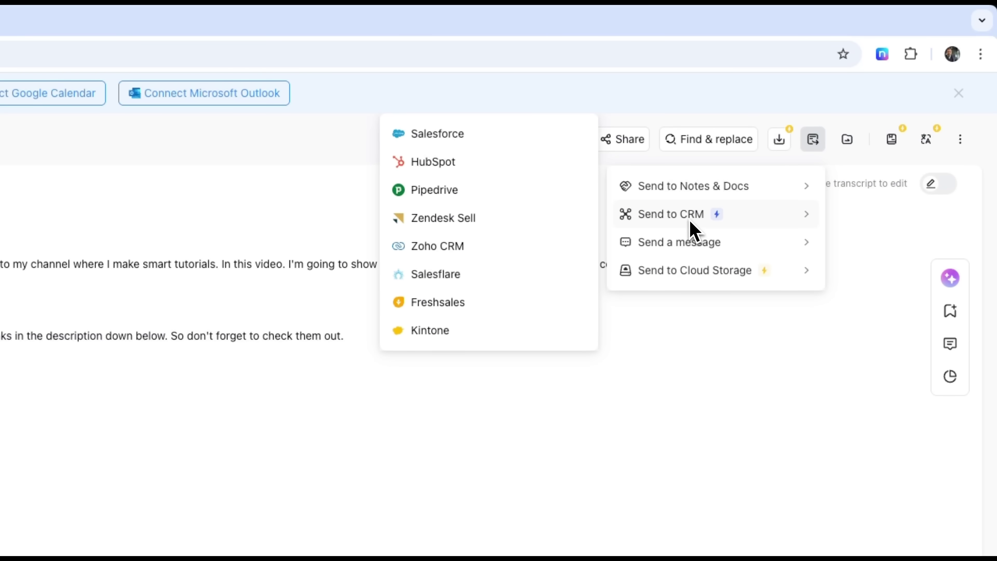
{"action": "mouse_move", "coordinate": [678, 247]}
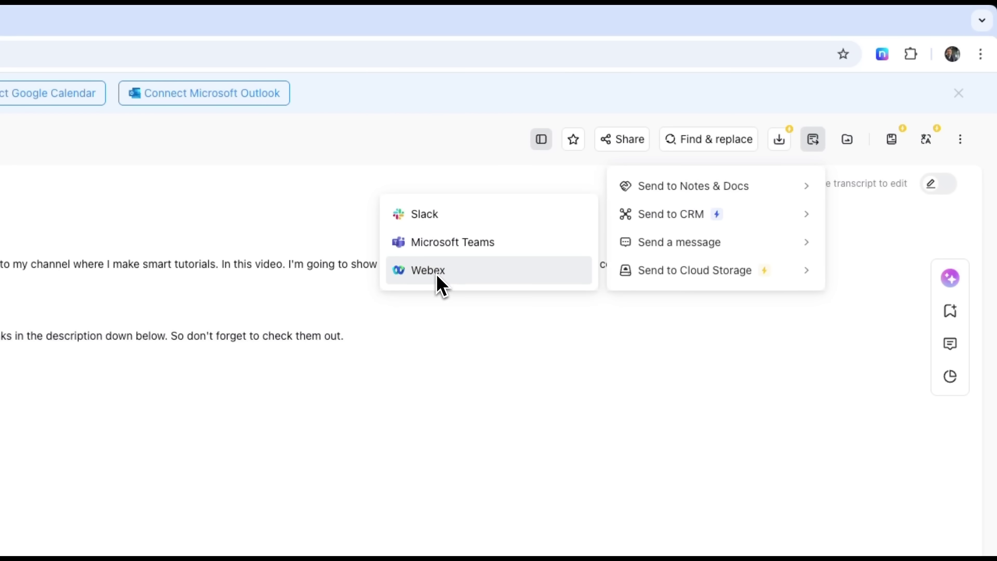
{"action": "mouse_move", "coordinate": [706, 278]}
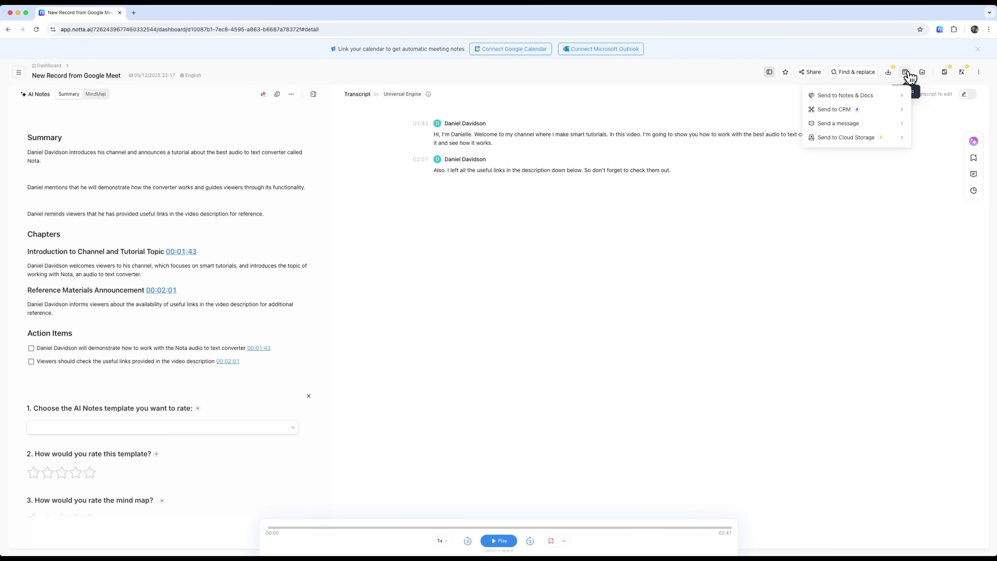
{"action": "mouse_move", "coordinate": [879, 94]}
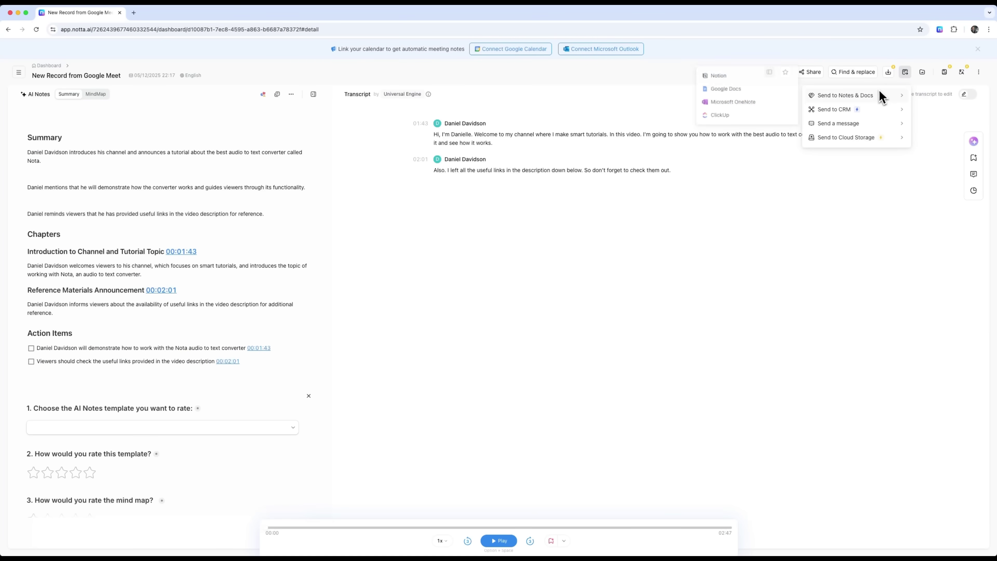
{"action": "left_click", "coordinate": [734, 78]}
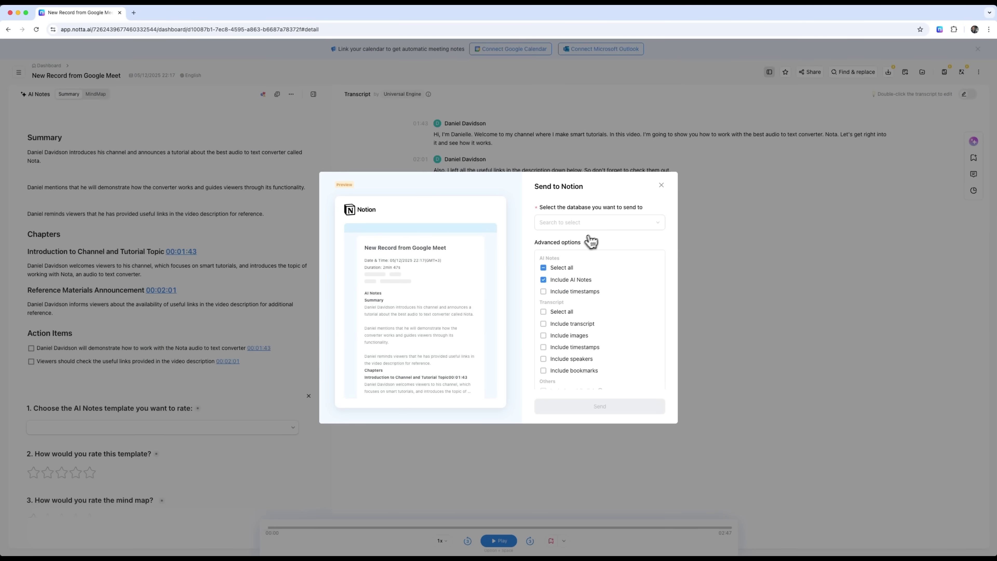
{"action": "left_click", "coordinate": [597, 221]}
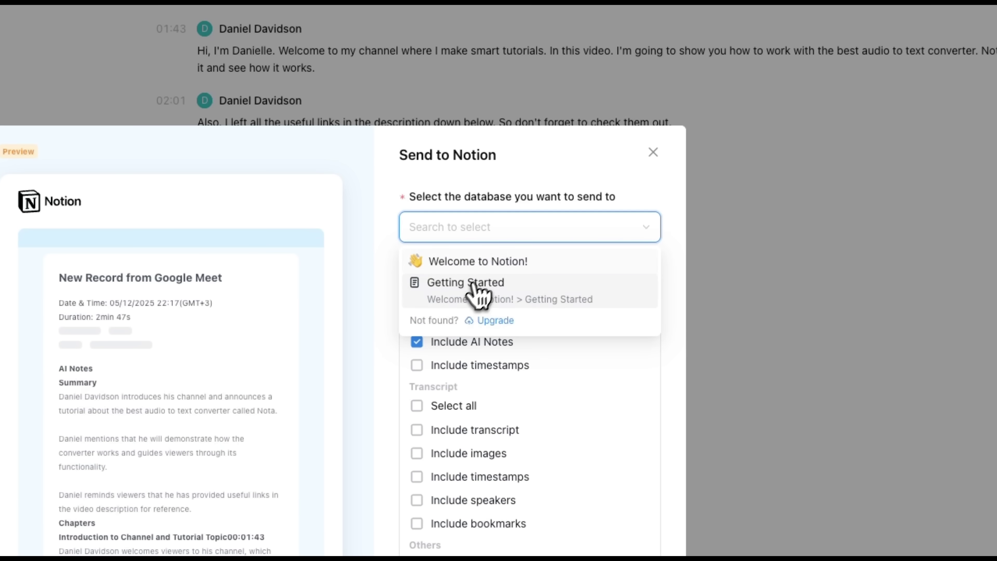
{"action": "left_click", "coordinate": [490, 265]}
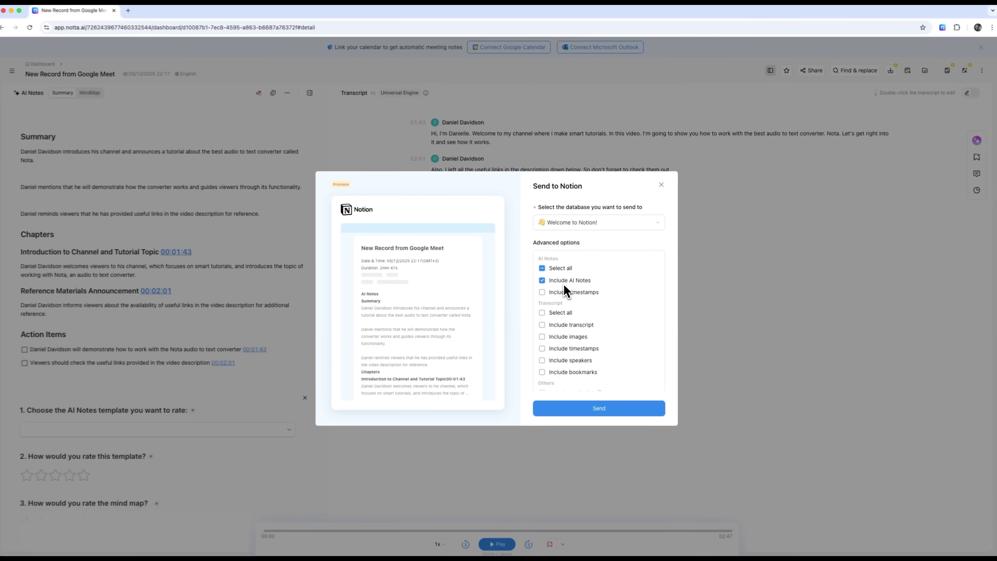
{"action": "left_click", "coordinate": [608, 408]}
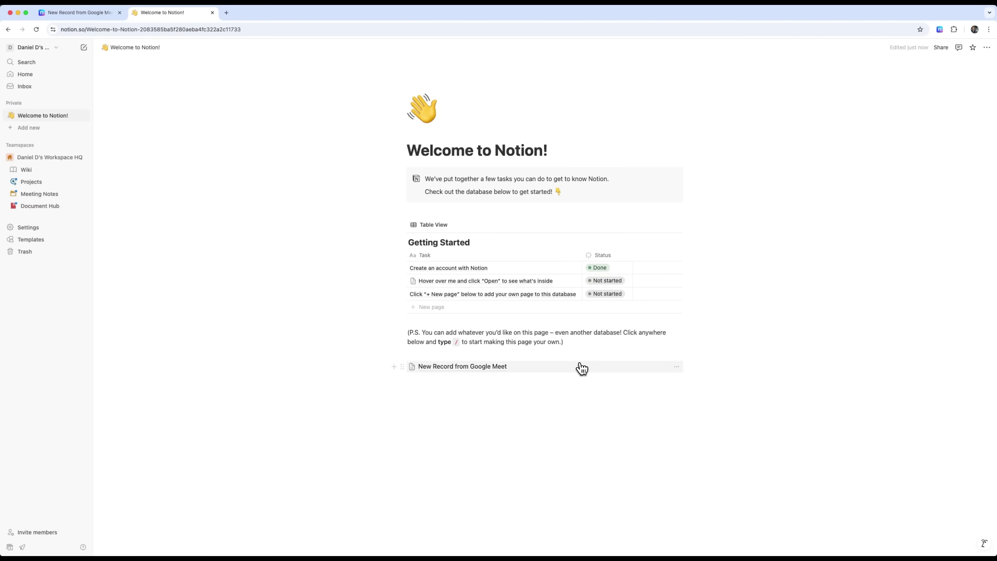
Step: Open the New Record from Google Meet page in Notion, scroll through it, and return to Notta
{"action": "left_click", "coordinate": [581, 368]}
{"action": "scroll", "coordinate": [472, 334], "scroll_direction": "down", "scroll_amount": 5}
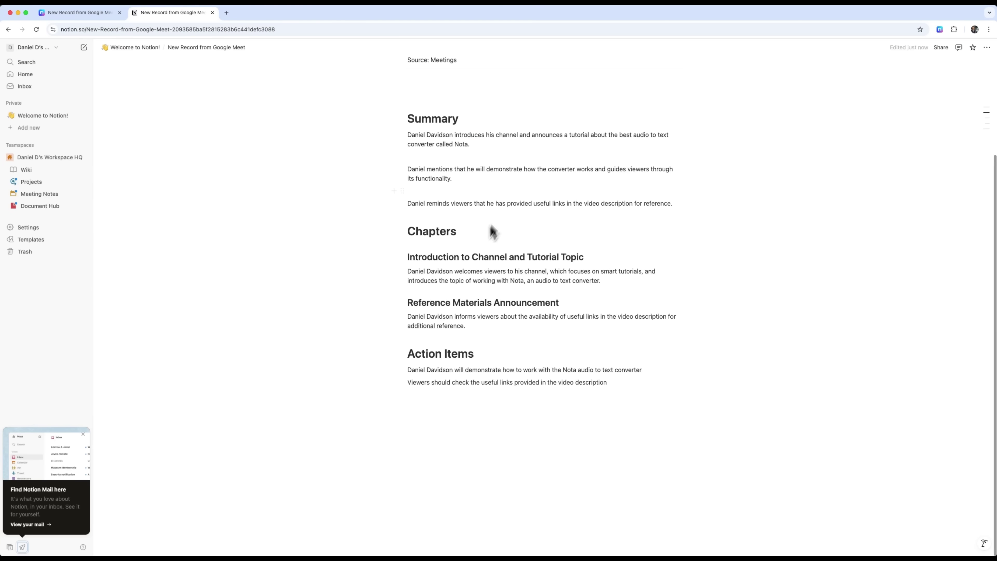
{"action": "left_click", "coordinate": [61, 14]}
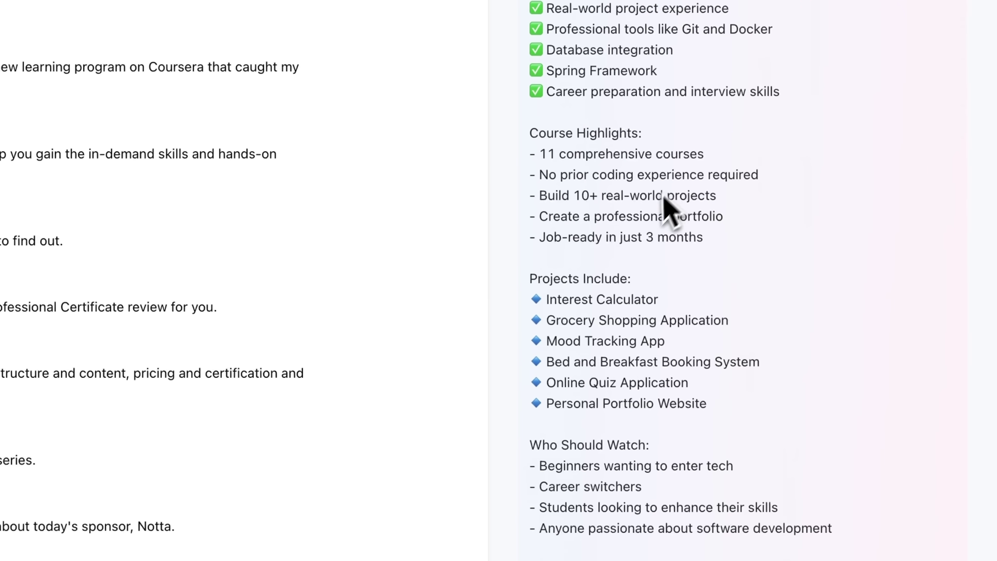
Step: Scroll through the AI chat's answer on whether the IBM Java course suits beginners
{"action": "scroll", "coordinate": [667, 212], "scroll_direction": "down", "scroll_amount": 10}
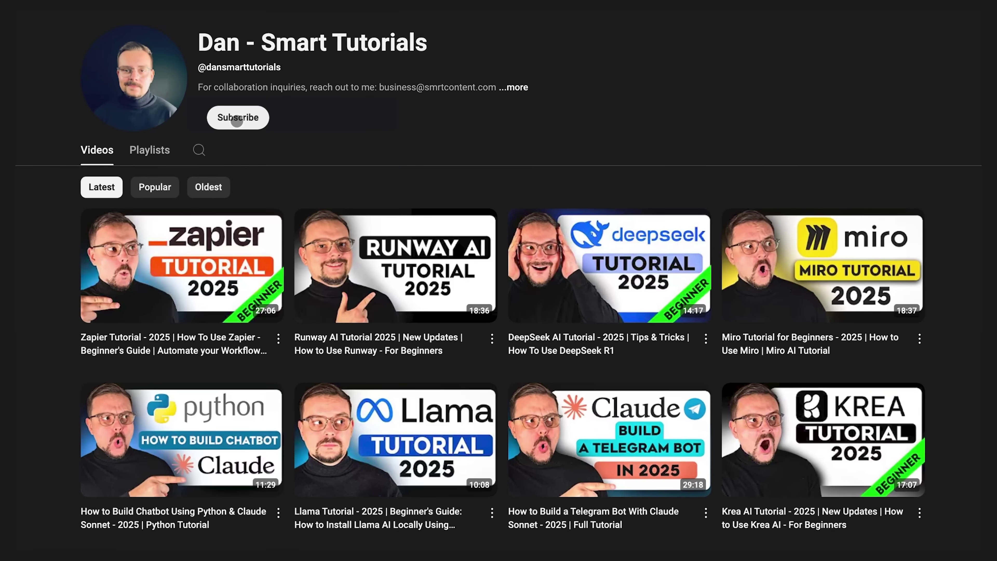
Step: Subscribe to the Smart Tutorials channel and set its notification bell to All
{"action": "left_click", "coordinate": [270, 137]}
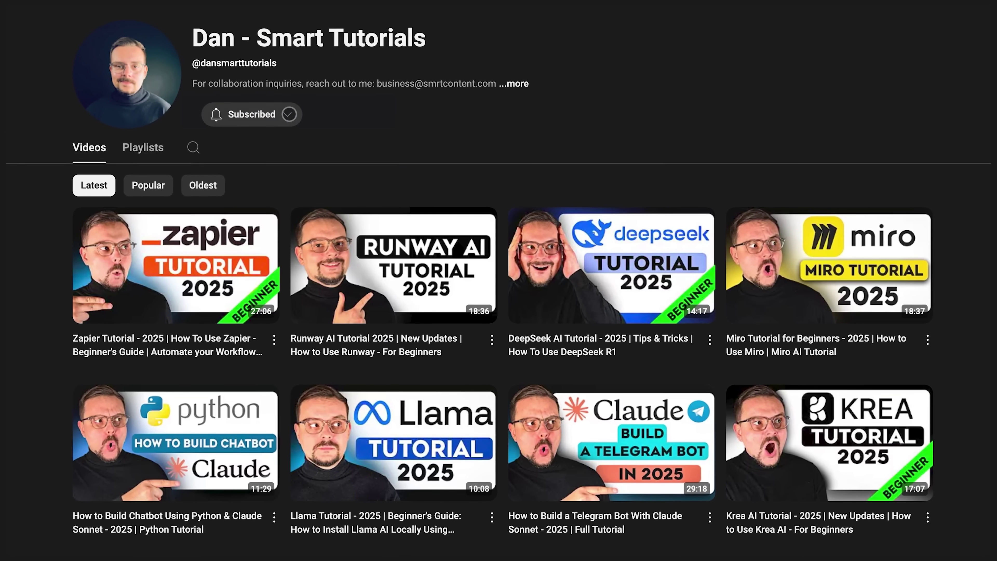
{"action": "left_click", "coordinate": [277, 115]}
{"action": "left_click", "coordinate": [239, 139]}
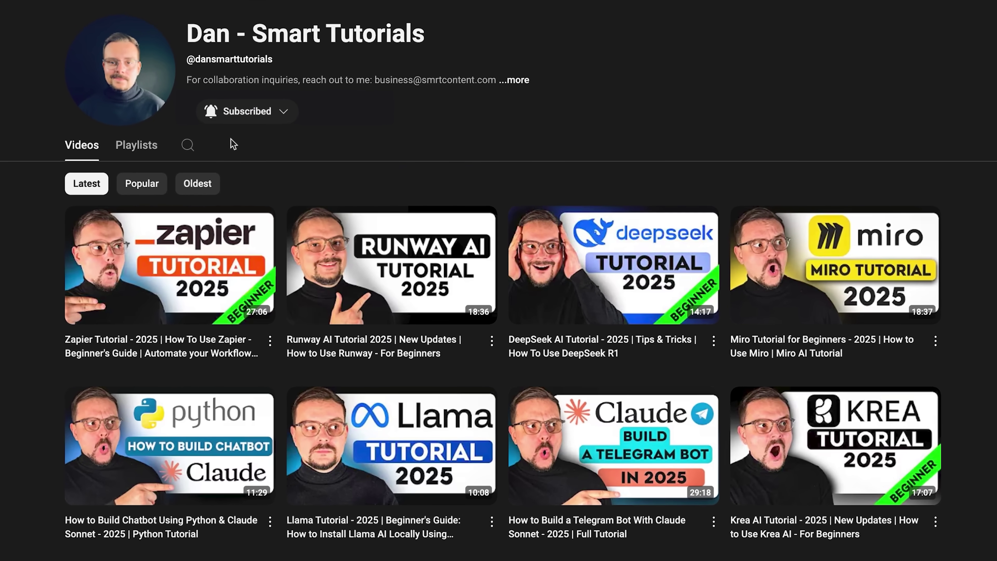